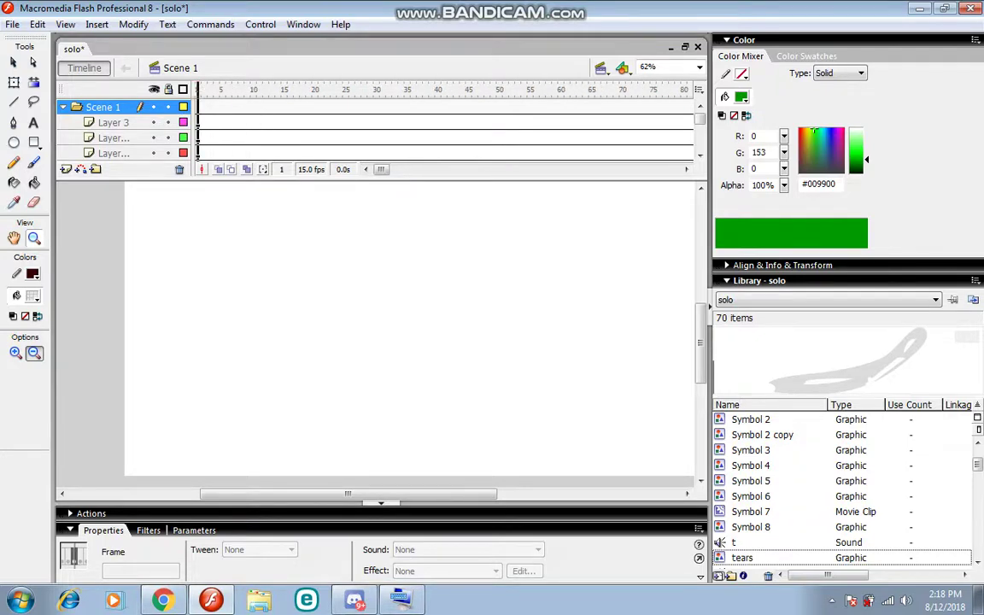
Add a layer above the Scene 1 folder and place the static text "FOXIXUS" on its first frame.
left_click(33, 123)
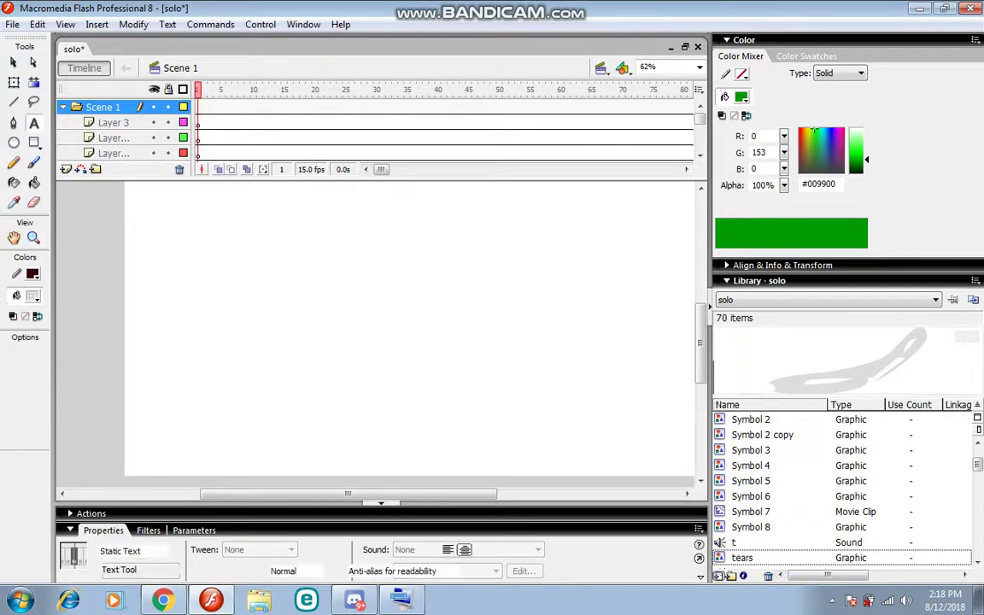
left_click(102, 107)
left_click(66, 169)
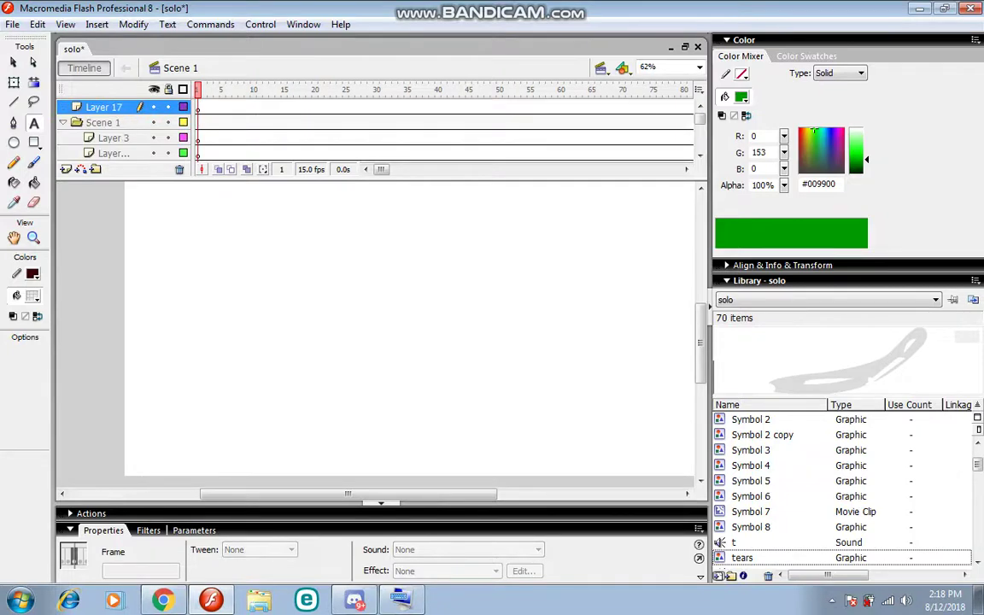
left_click(197, 107)
left_click(227, 312)
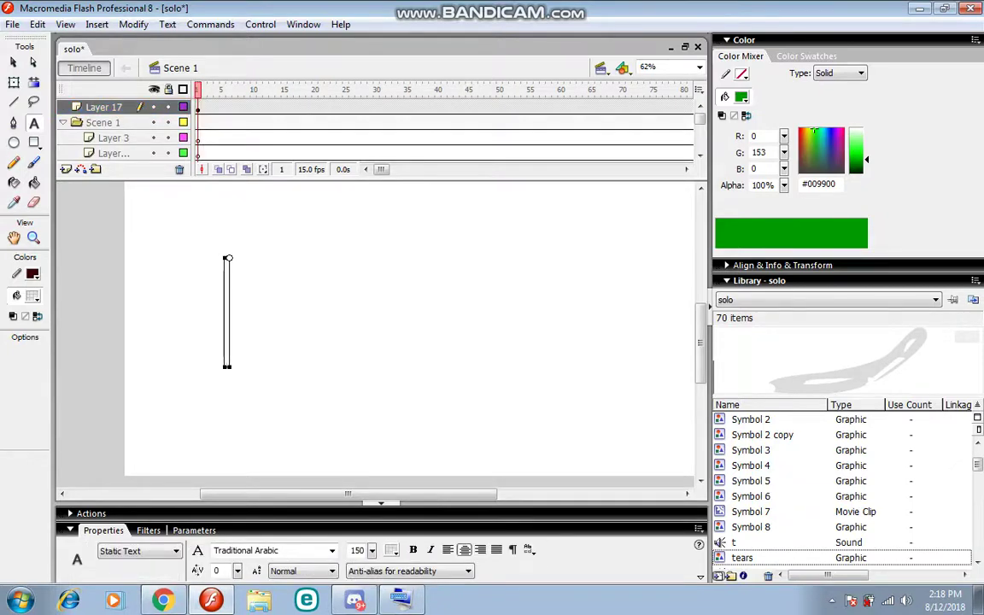
type("FOXIXUS")
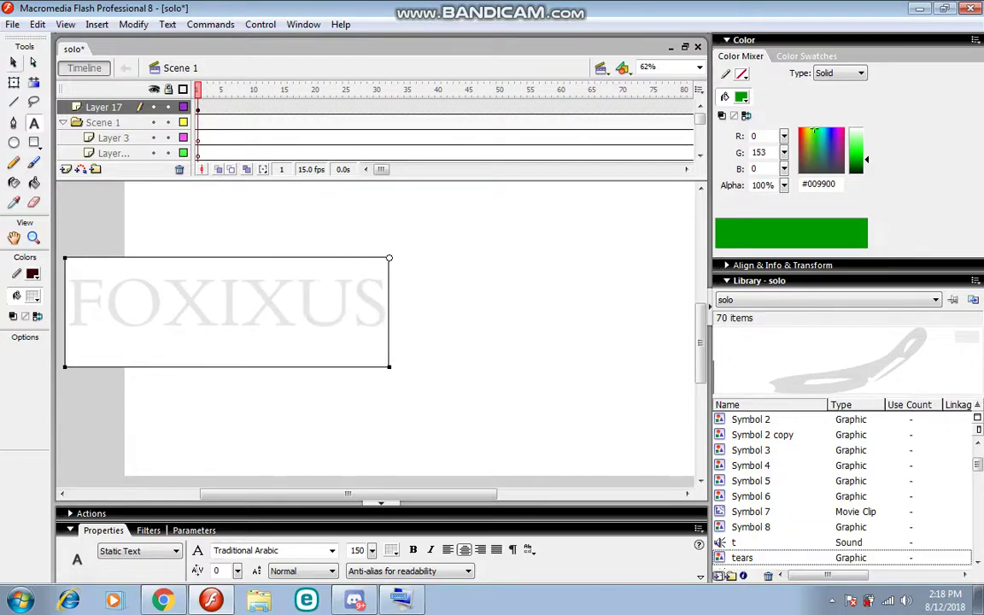
Move the FOXIXUS text to the upper part of the stage and deselect it.
left_click(14, 83)
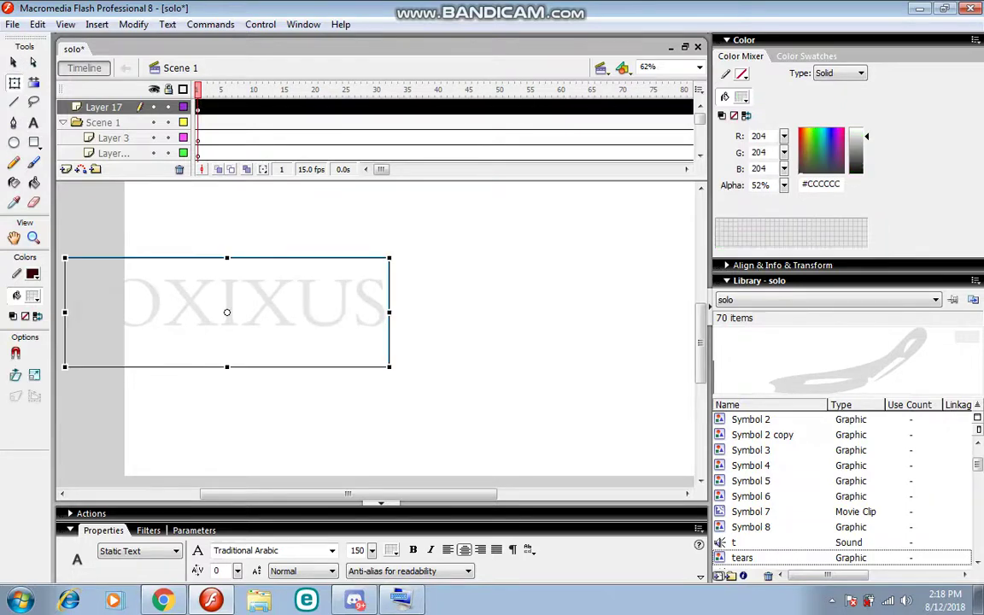
left_click_drag(257, 325, 366, 232)
left_click(384, 342)
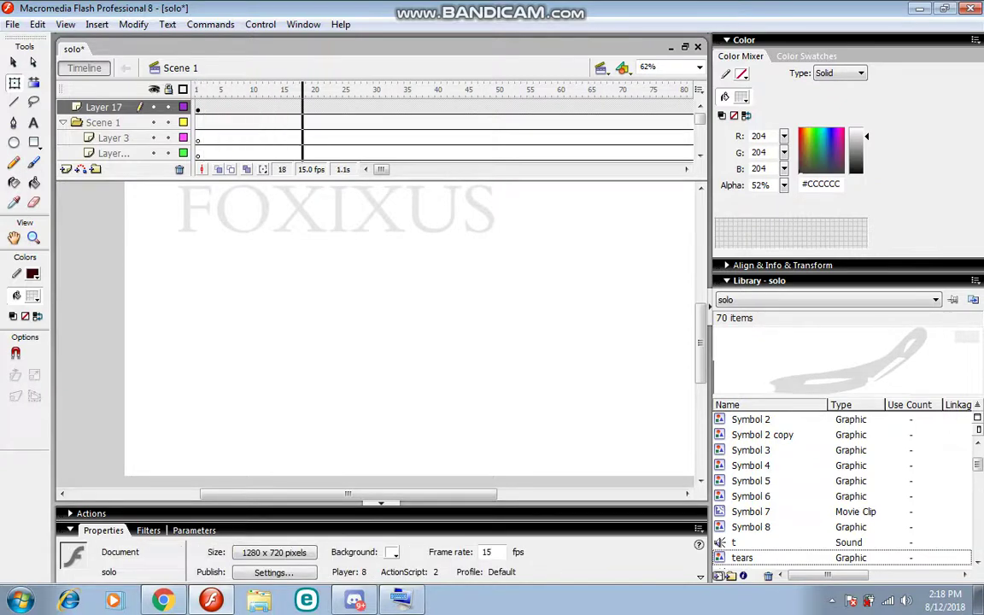
Play the solo animation and replay it from about frame 171 to examine the character together with the FOXIXUS text.
left_click_drag(348, 494, 374, 493)
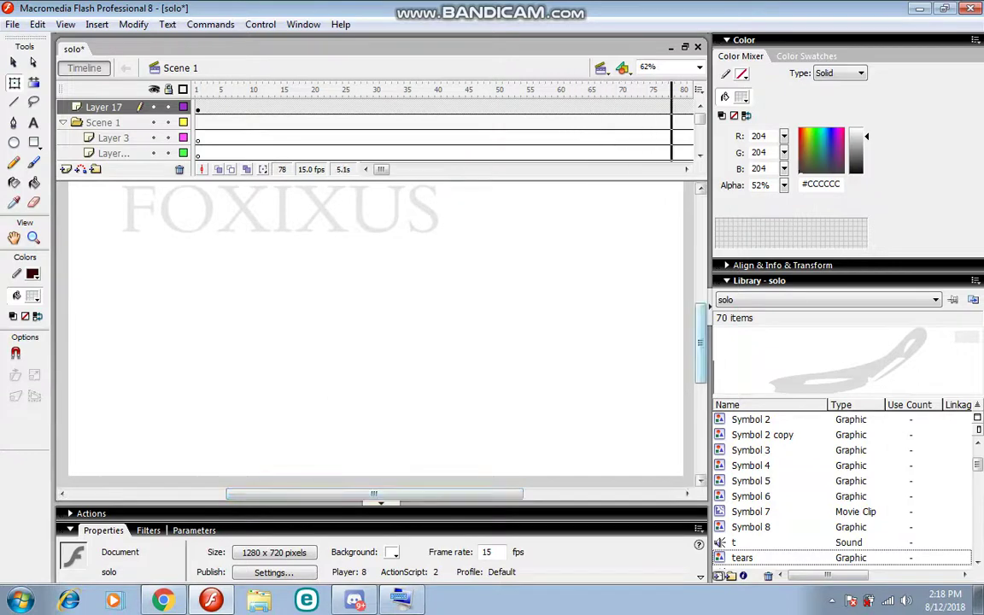
left_click_drag(701, 342, 700, 336)
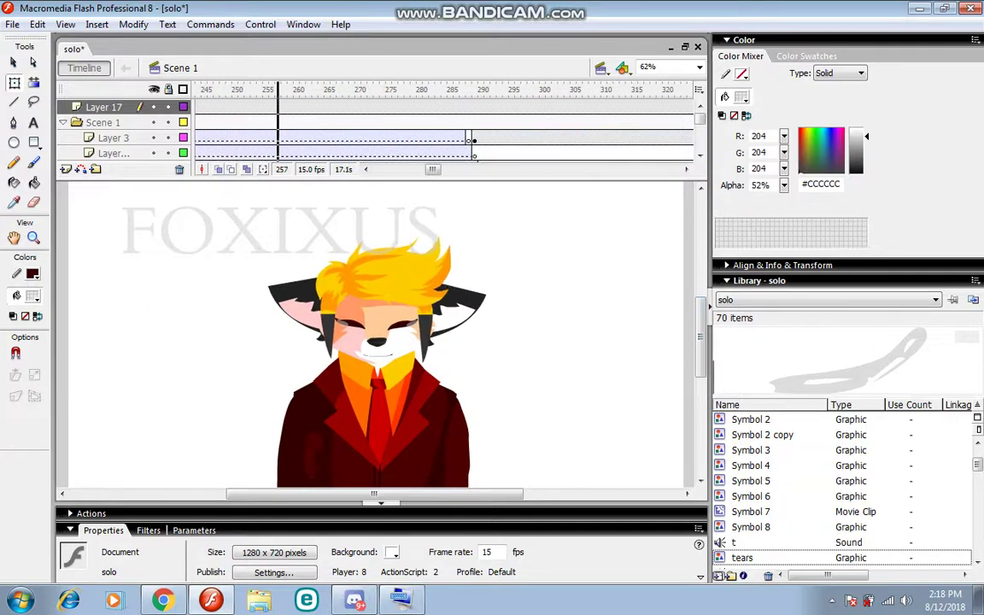
key("Return")
left_click_drag(433, 169, 411, 169)
scroll(376, 128, "down", 2)
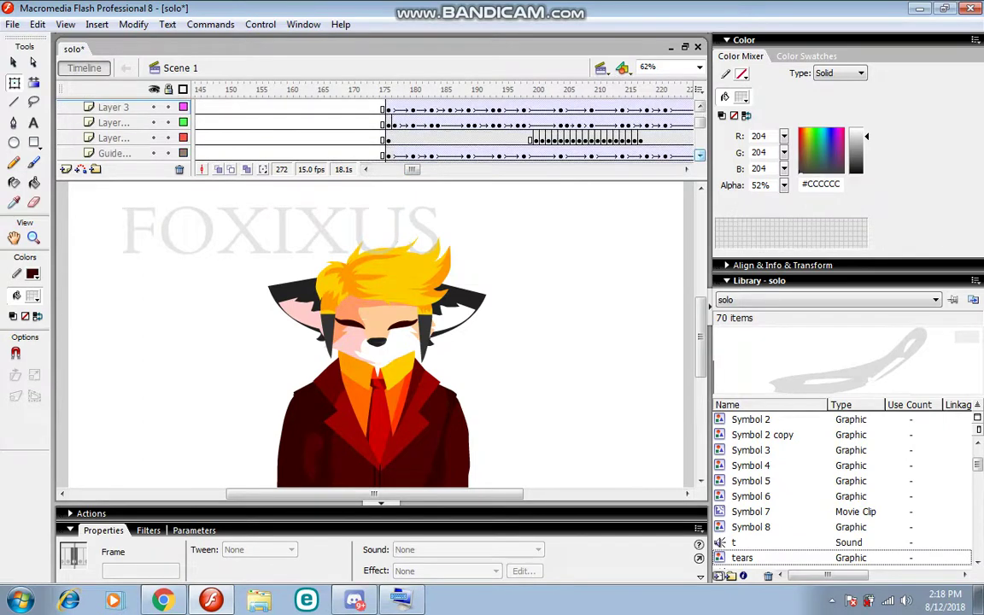
left_click_drag(700, 336, 700, 342)
left_click(357, 90)
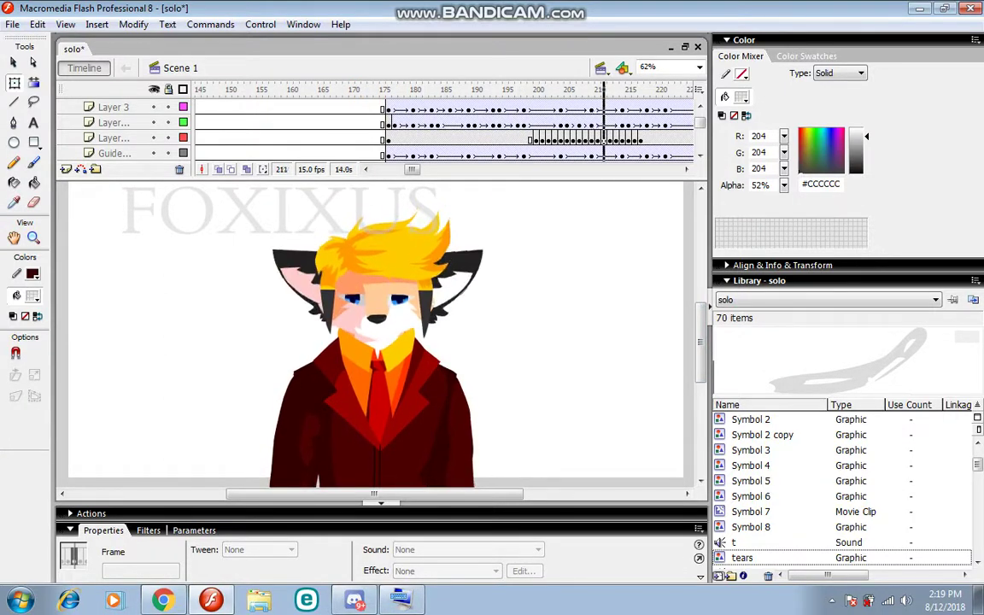
left_click(357, 90)
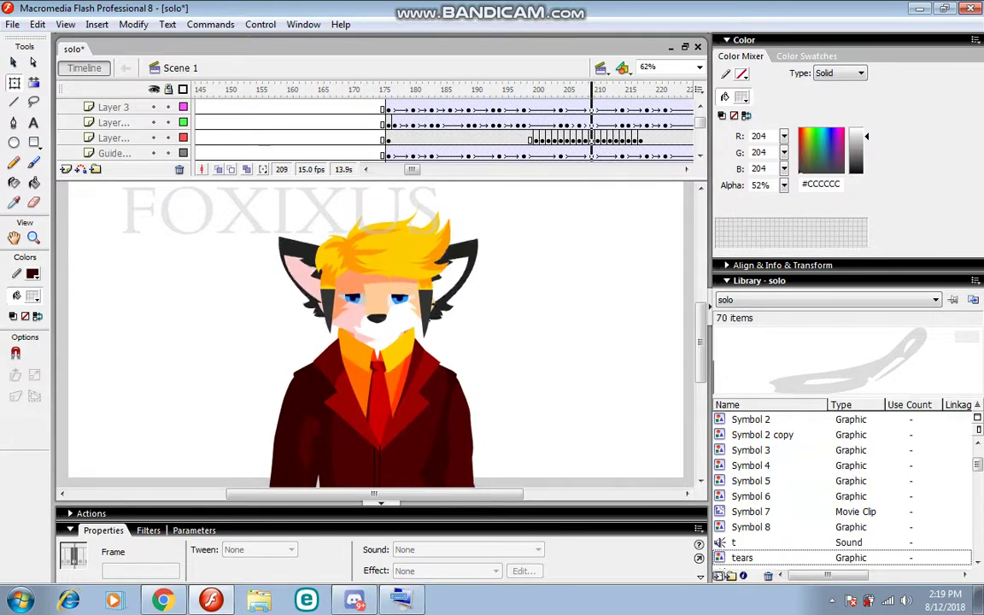
Zoom in to 125% on the character's face and replay the animation from about frame 172 to examine the facial movement.
key("z")
left_click(339, 335)
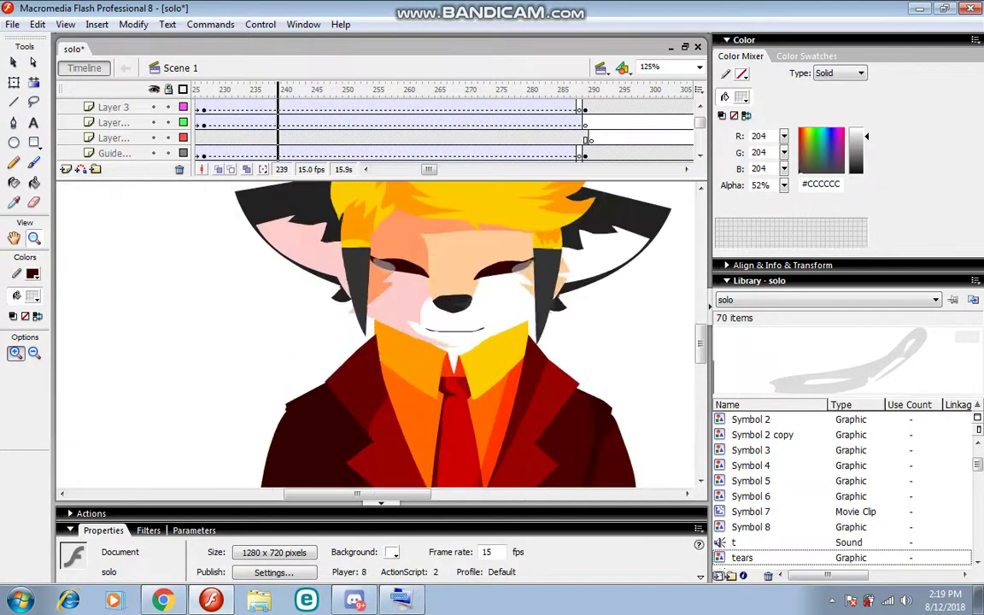
scroll(339, 336, "up", 2)
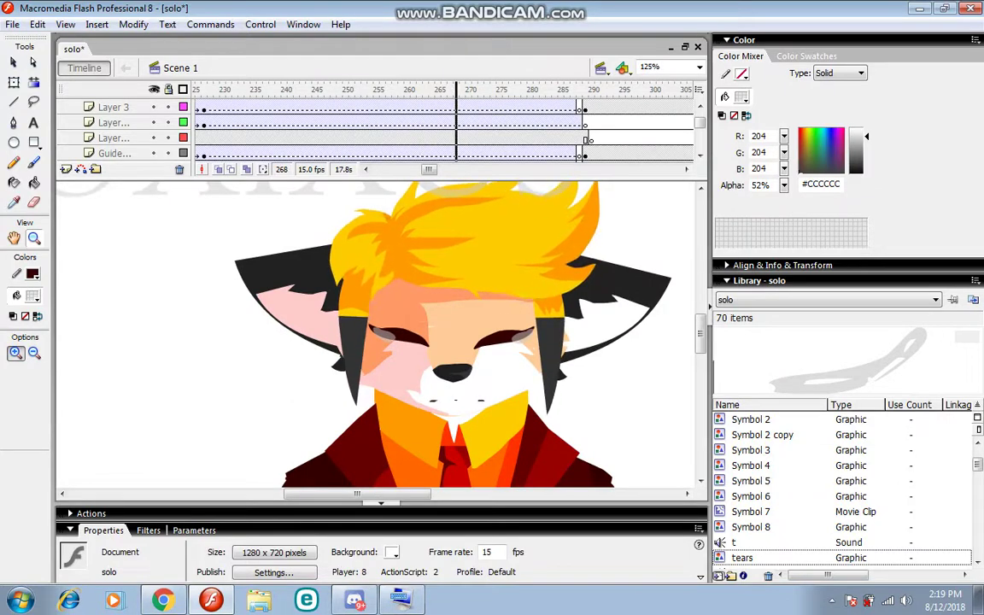
left_click(291, 90)
left_click_drag(430, 169, 414, 169)
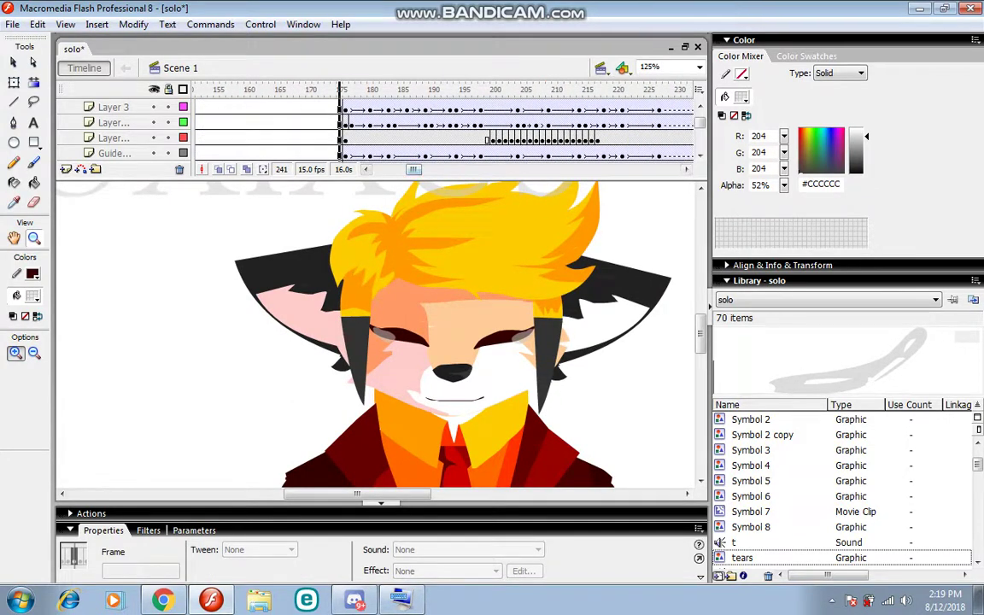
left_click(342, 89)
key("Return")
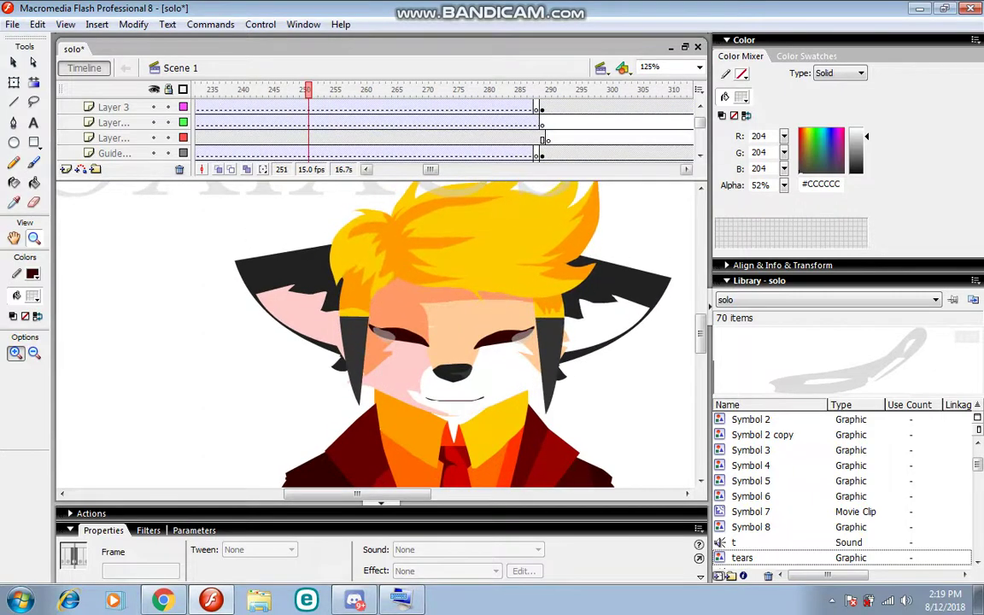
left_click_drag(430, 169, 413, 169)
left_click(321, 90)
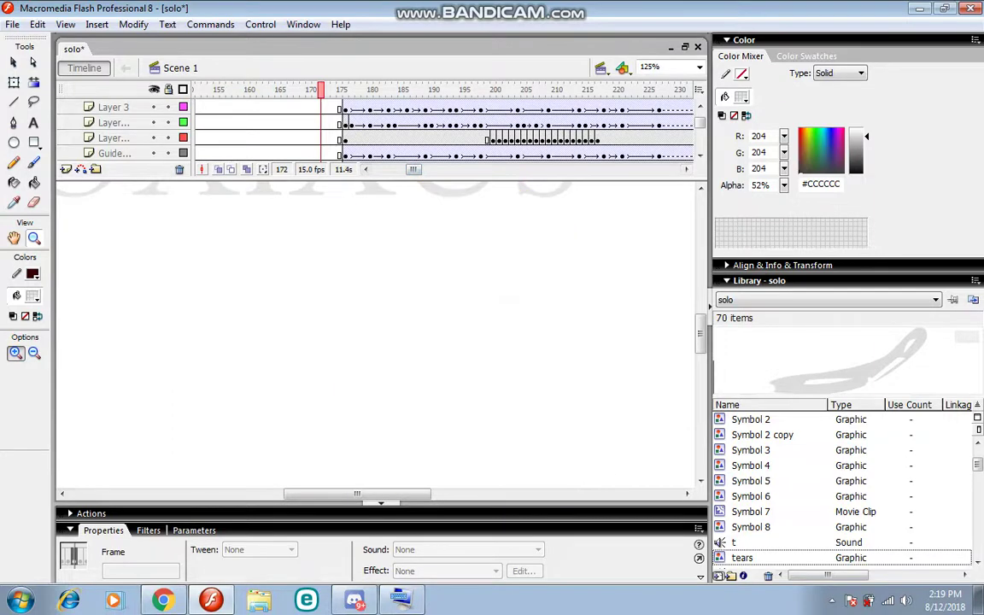
key("Return")
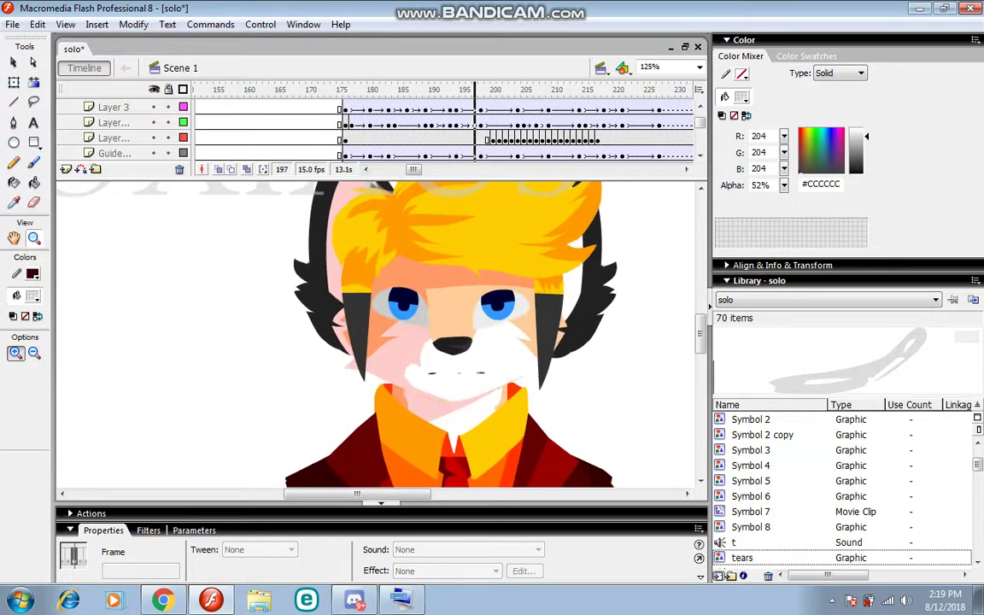
left_click(322, 89)
key("Return")
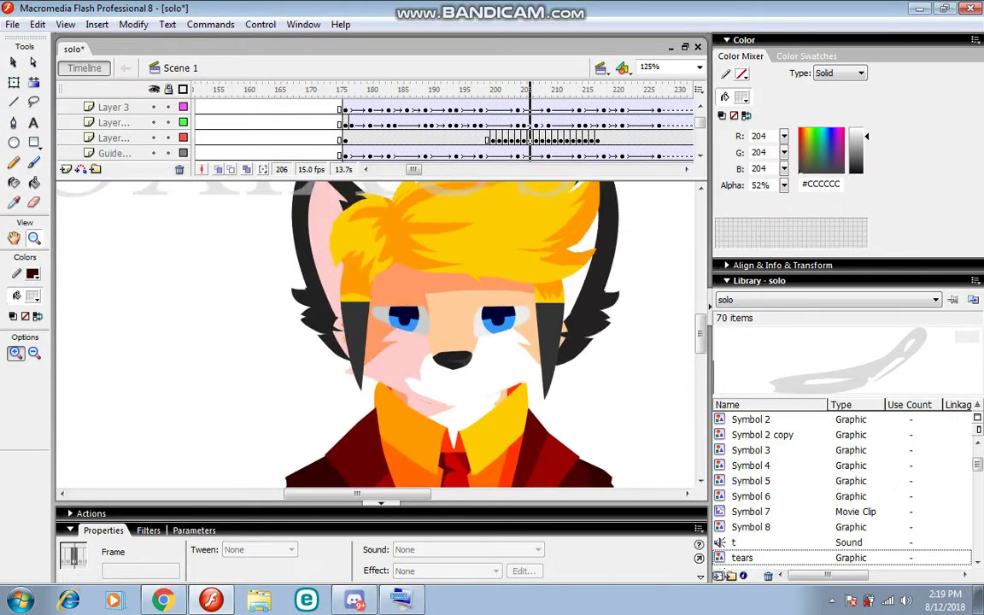
left_click(321, 89)
key("Return")
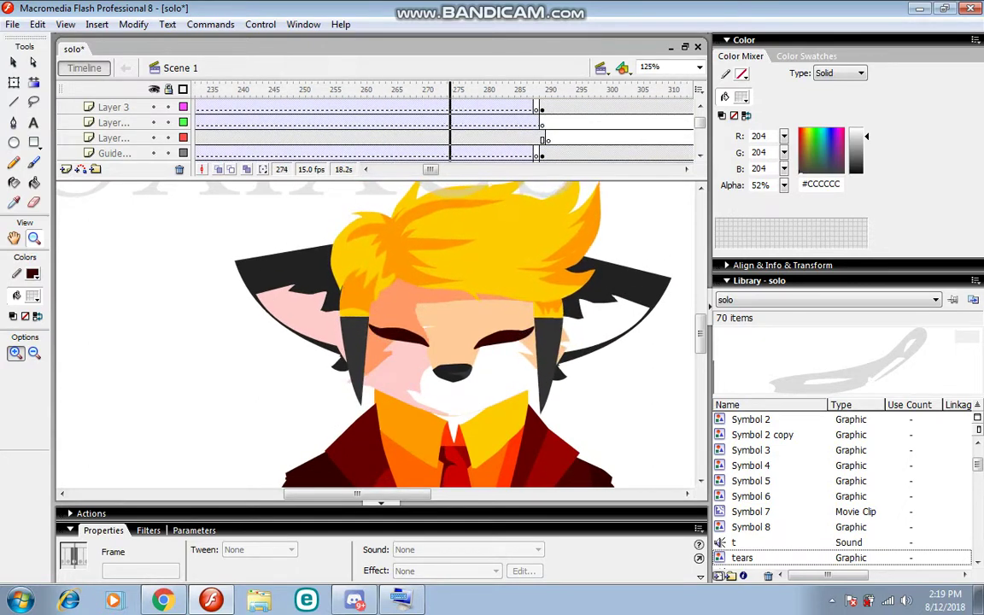
left_click(314, 89)
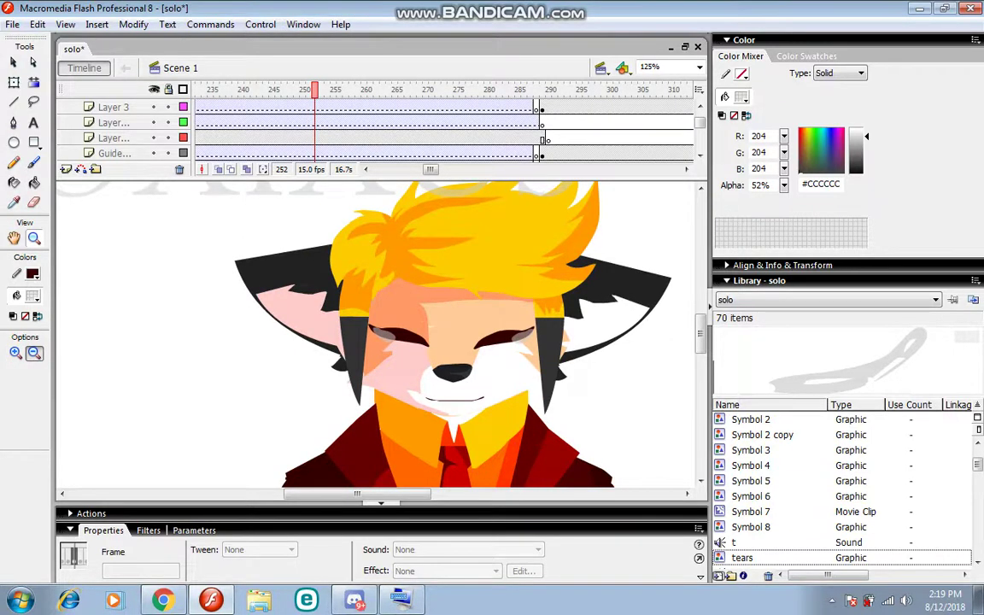
Zoom out to show the whole stage, save the solo document and move the playhead to frame 250.
left_click(410, 363)
left_click(410, 363)
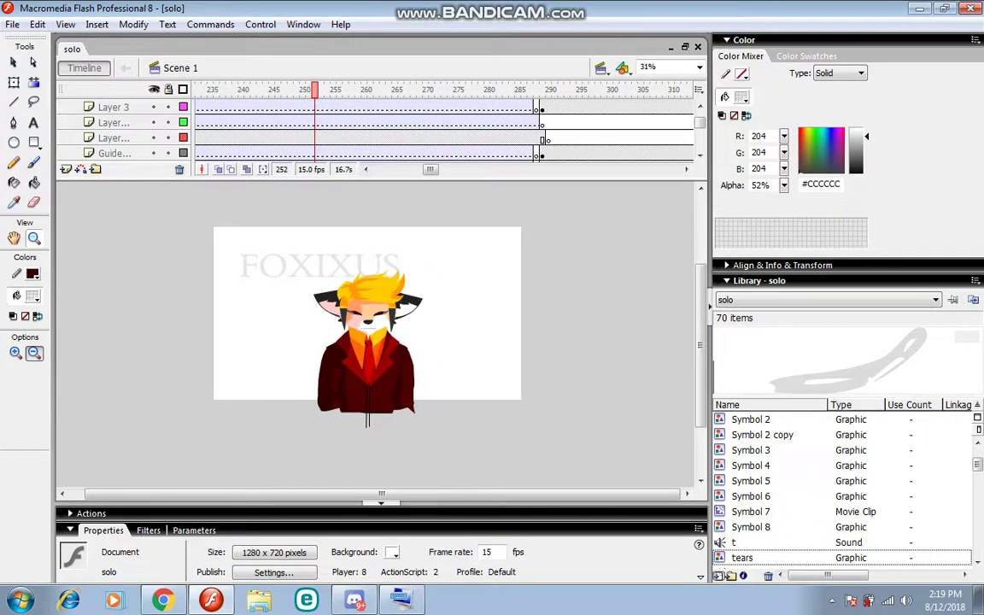
left_click_drag(316, 90, 302, 89)
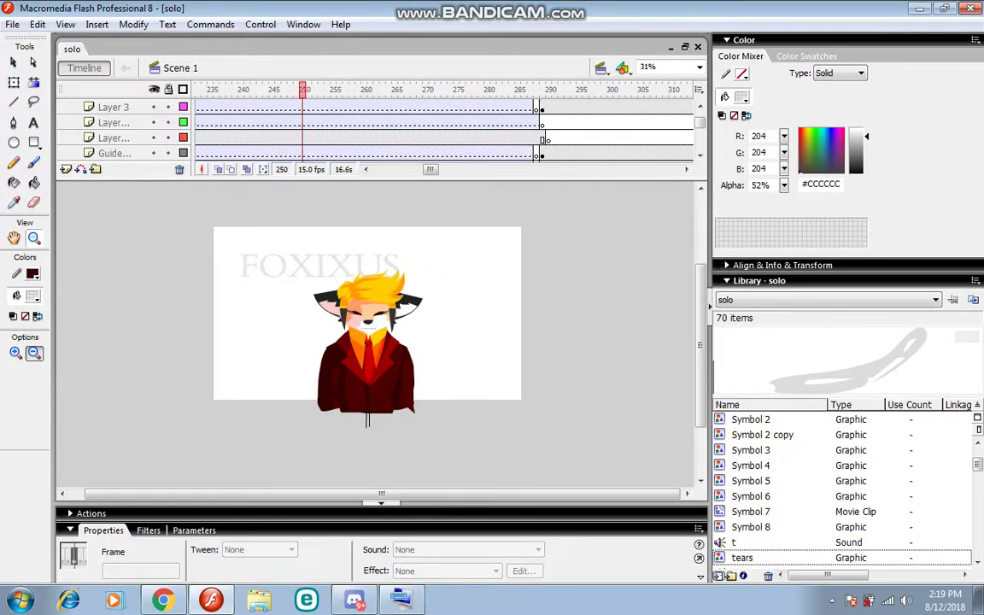
Open the recently used document Mede.
left_click(12, 25)
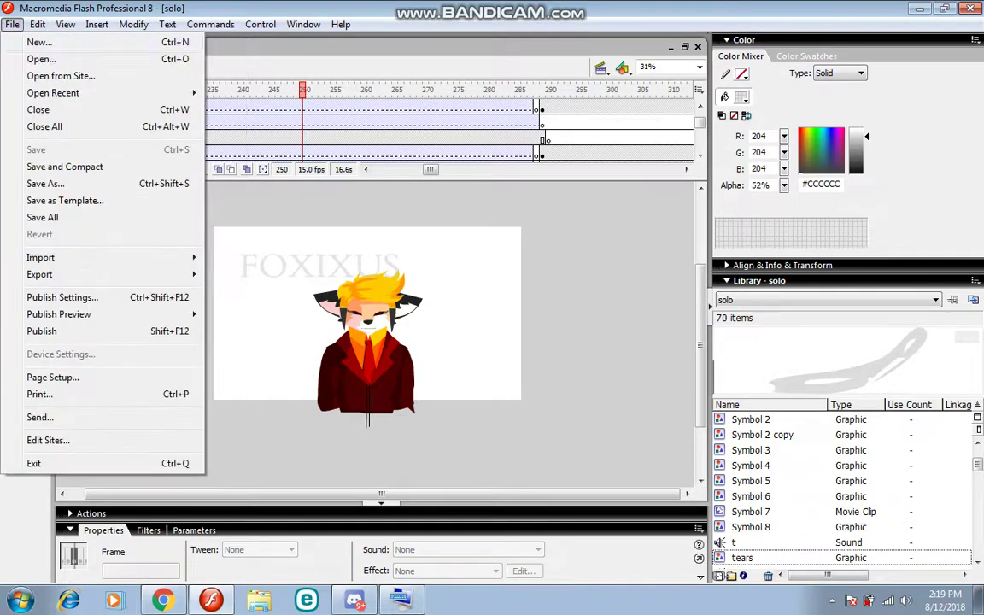
mouse_move(53, 92)
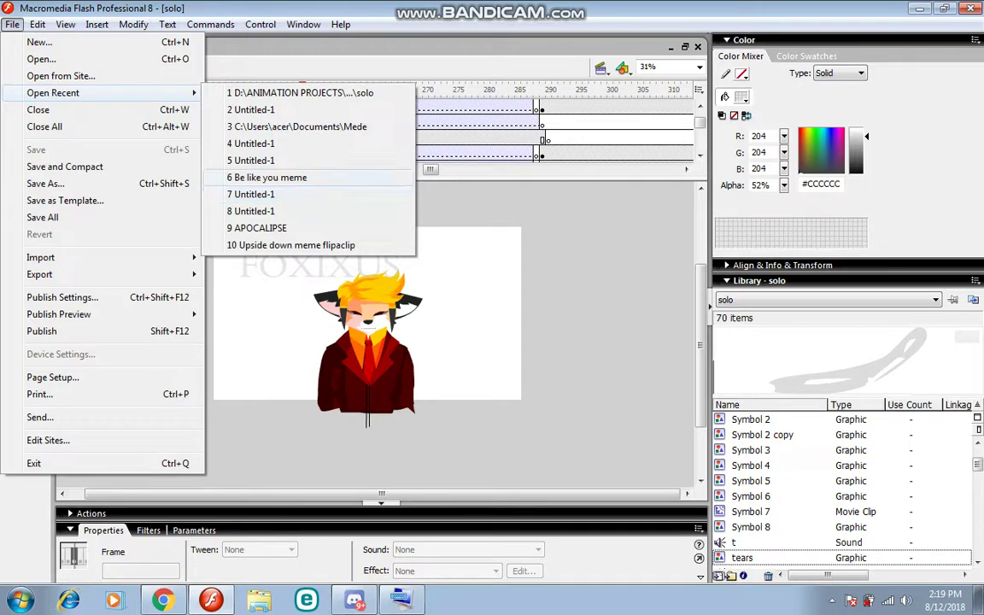
left_click(282, 127)
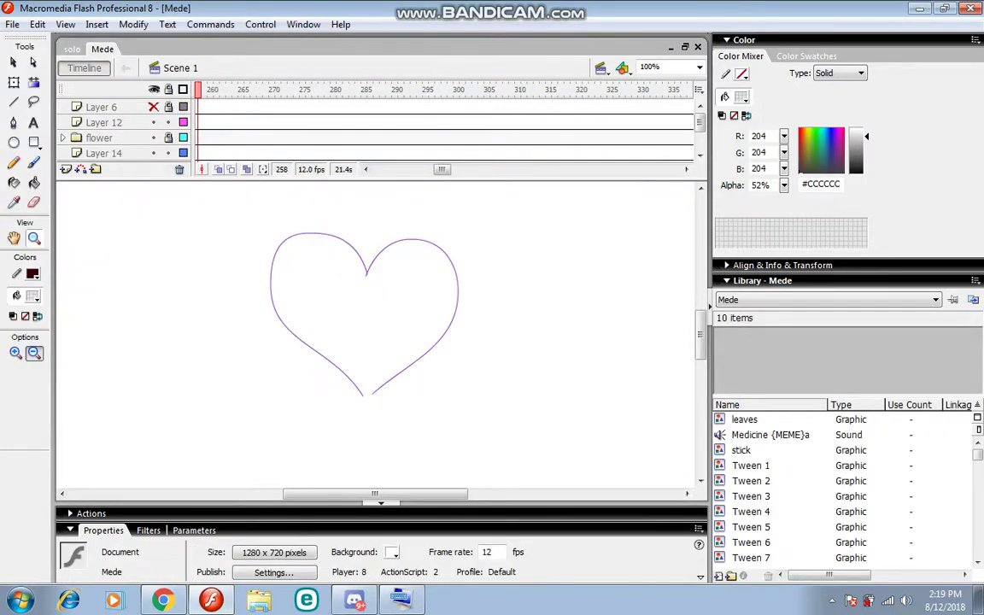
View the whole Mede stage at 50% and play the sketch animation from frame 1.
left_click(496, 333)
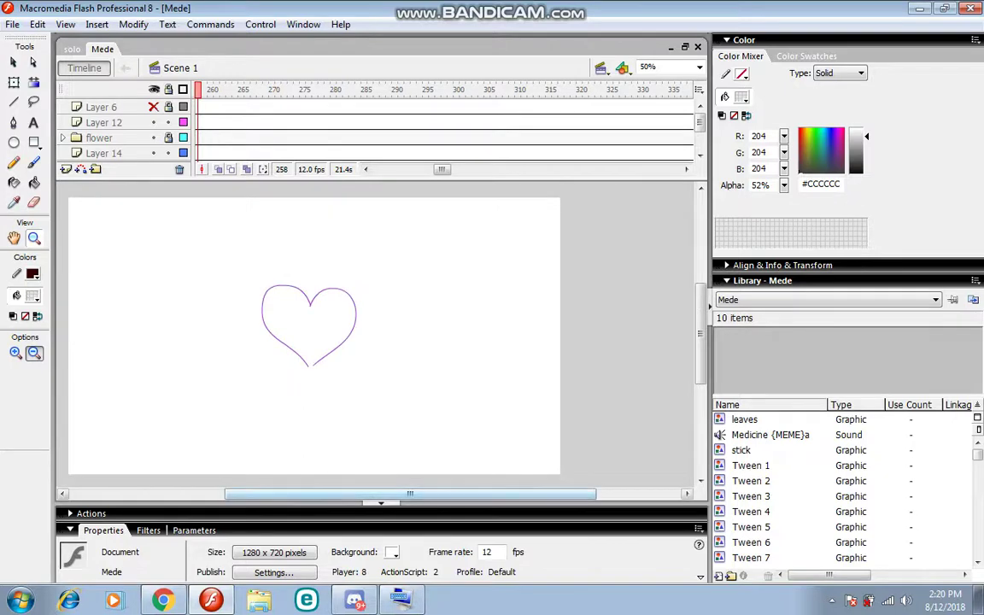
left_click_drag(410, 494, 369, 494)
left_click_drag(442, 169, 381, 169)
left_click(394, 90)
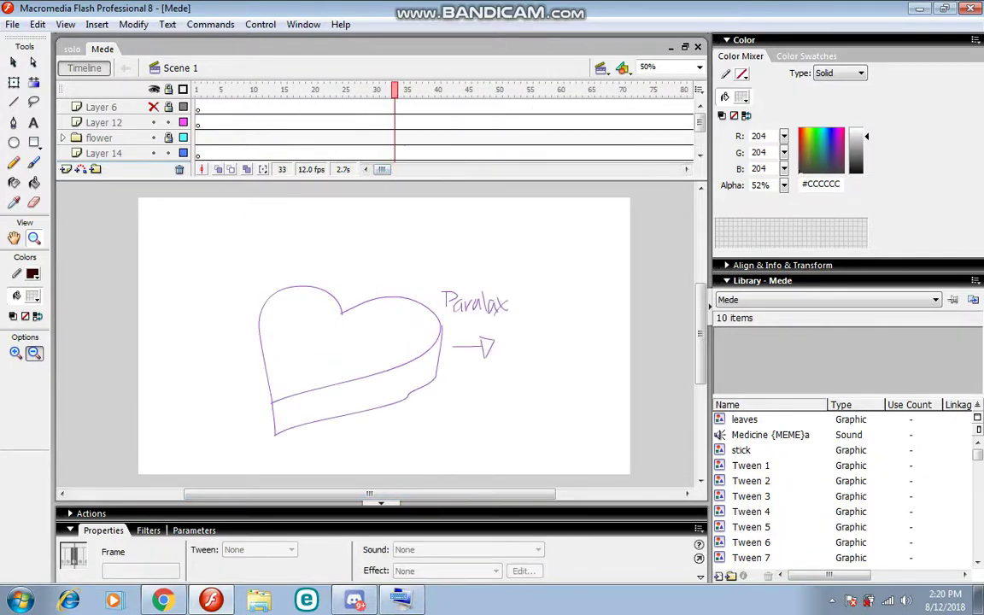
mouse_move(395, 90)
left_mouse_down()
mouse_move(406, 90)
mouse_move(204, 90)
left_mouse_up()
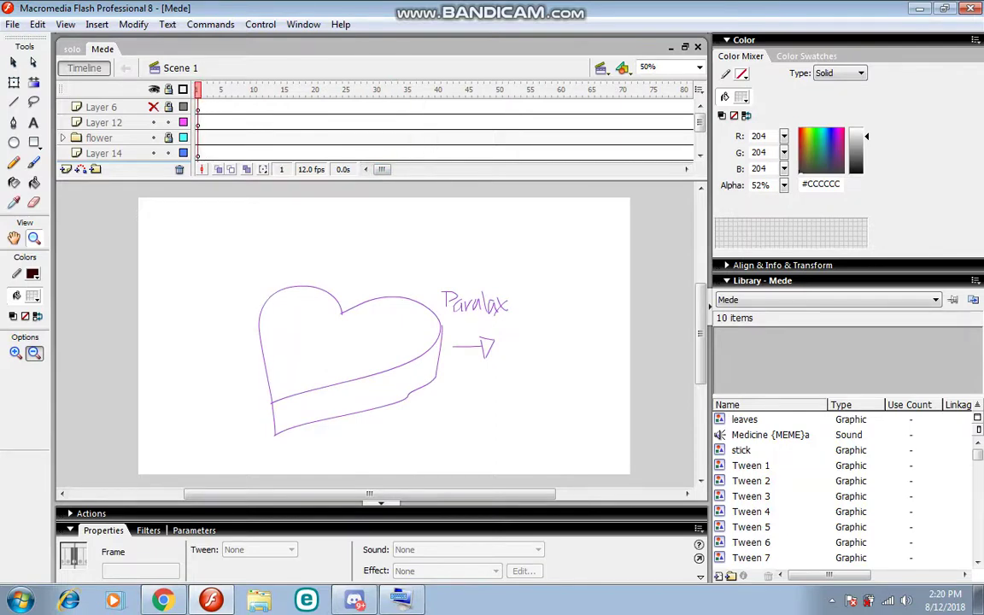
key("Return")
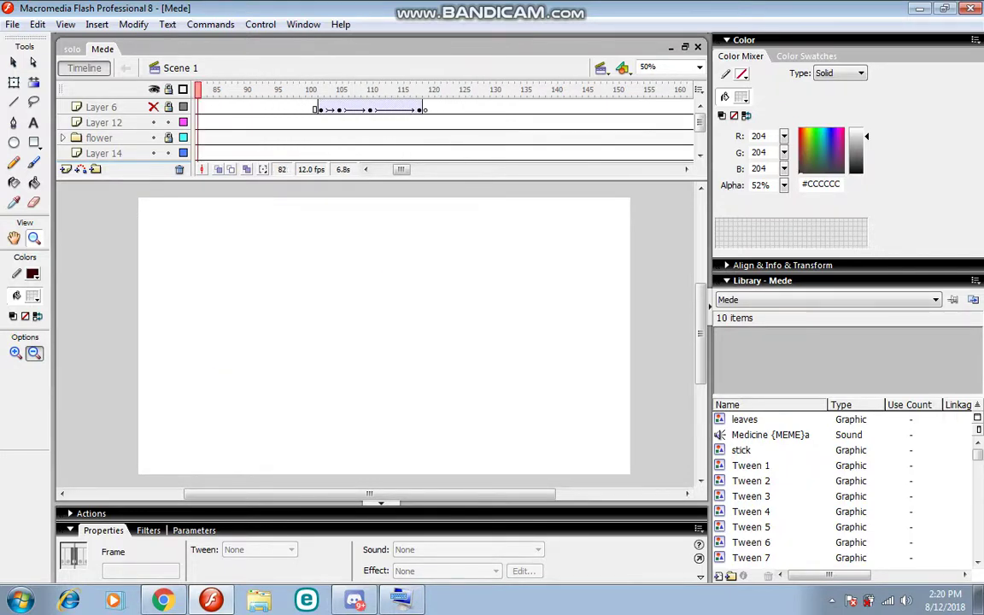
Unhide Layer 6 and replay the Mede animation from frame 1.
left_click_drag(401, 169, 381, 169)
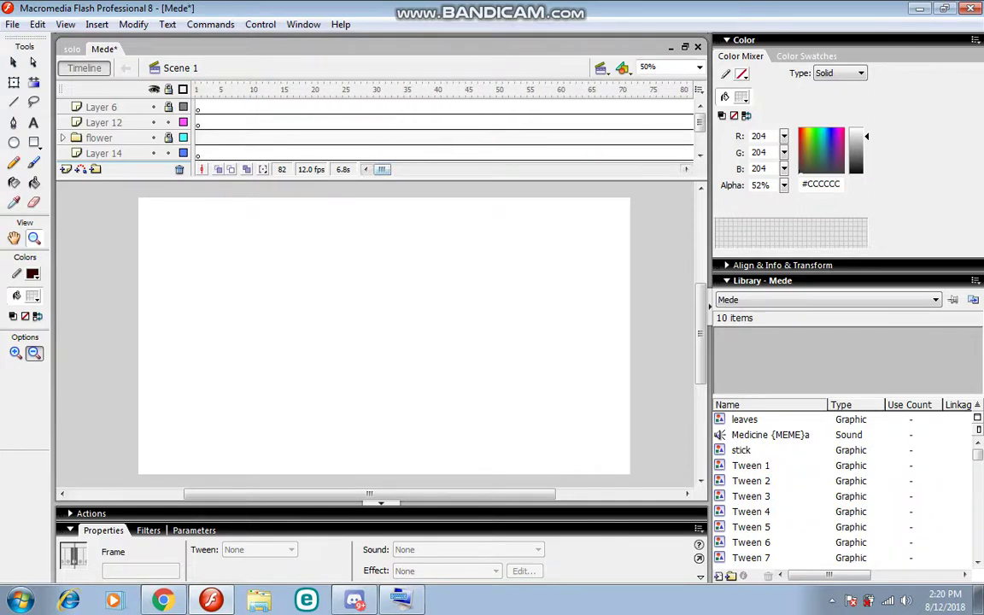
left_click(197, 90)
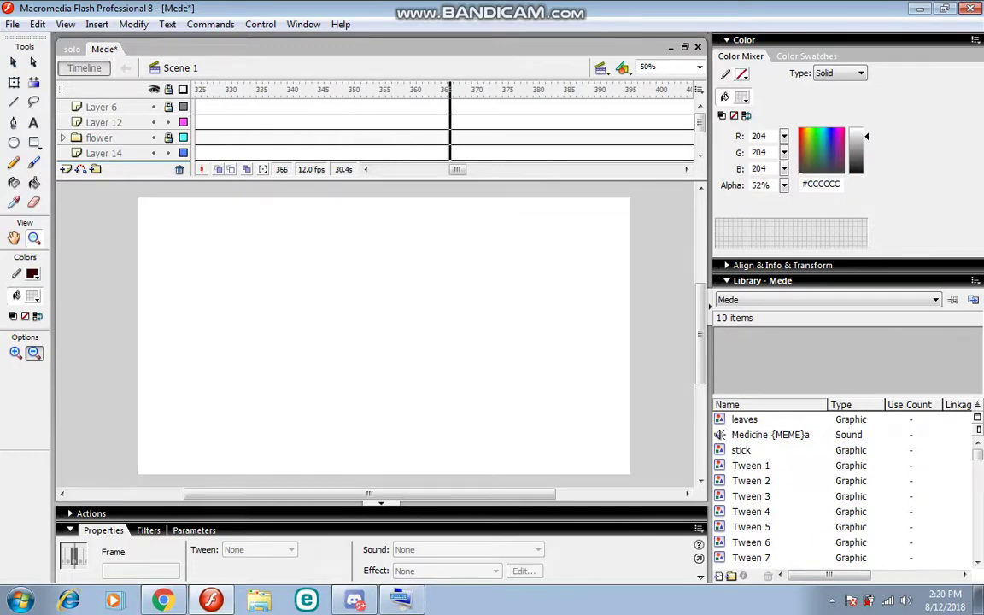
Set the playhead to frame 331, test the Mede movie in the player window and close the preview.
left_click(234, 90)
key("ctrl+Return")
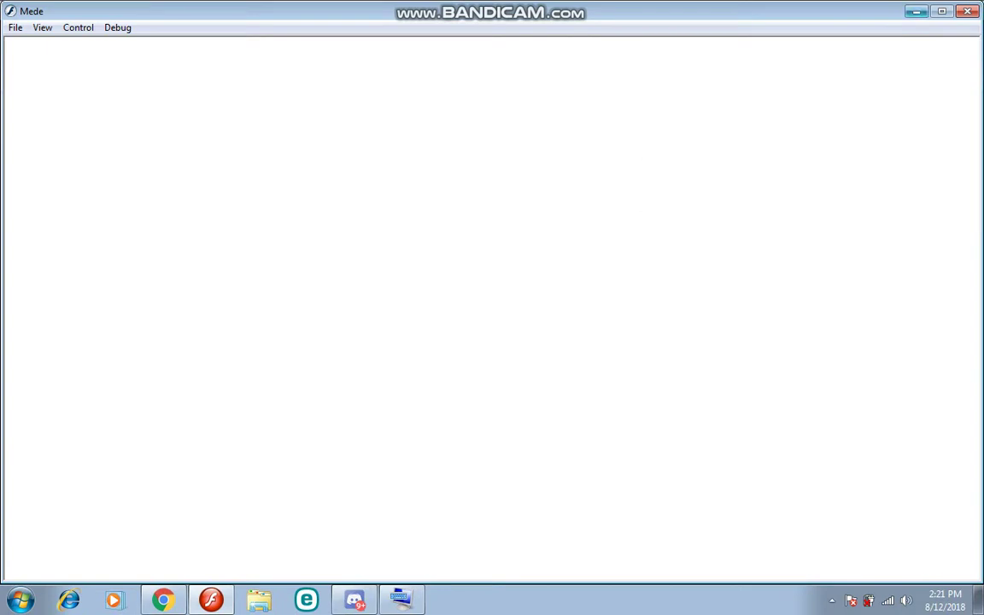
key("ctrl+w")
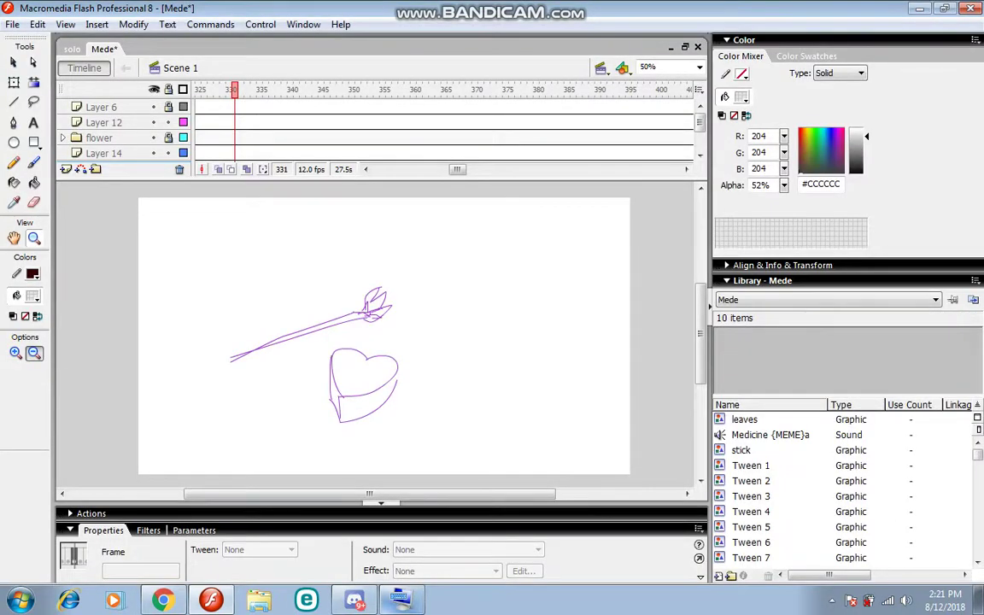
Browse in Windows Explorer to the OUTRO folder inside ANIMATION PROJECTS on Local Disk (D:).
left_click(401, 600)
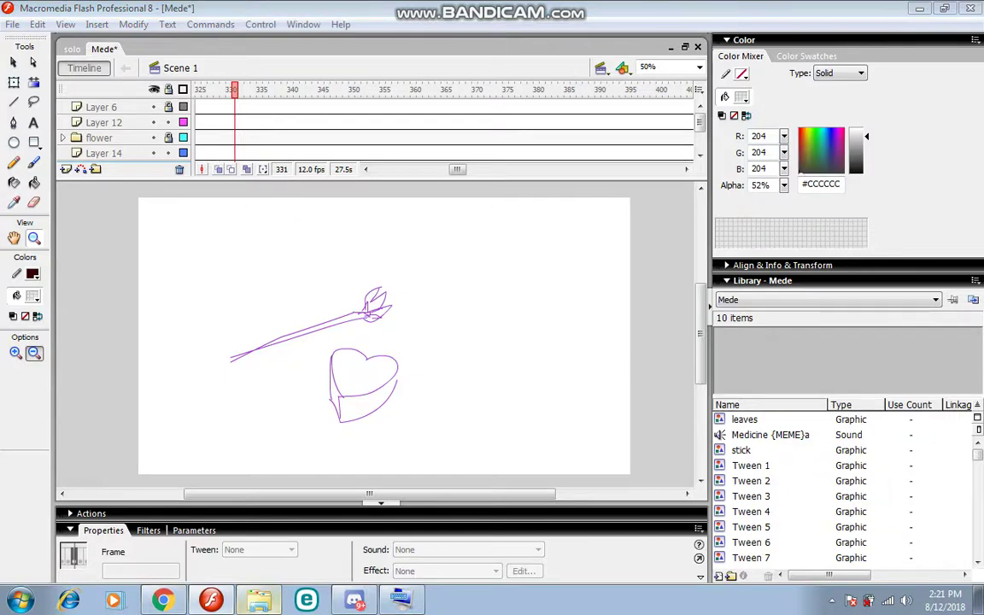
left_click(258, 599)
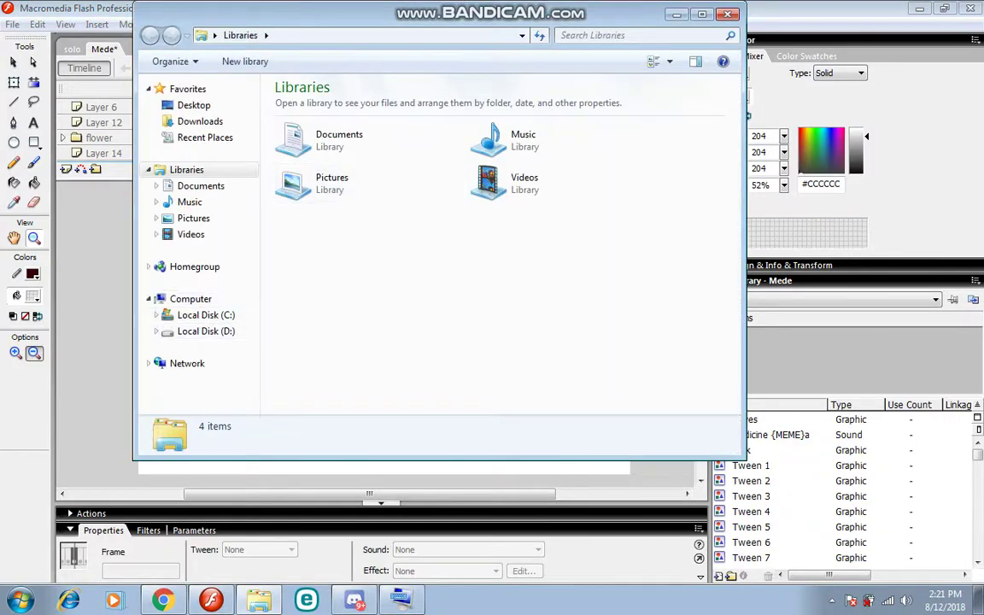
left_click(206, 331)
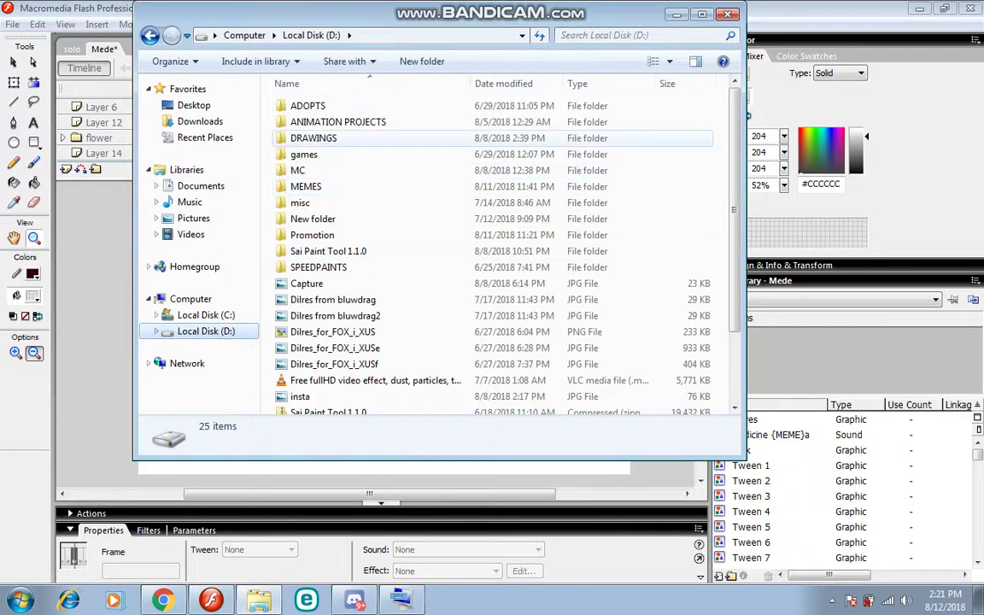
double_click(329, 121)
left_click(290, 168)
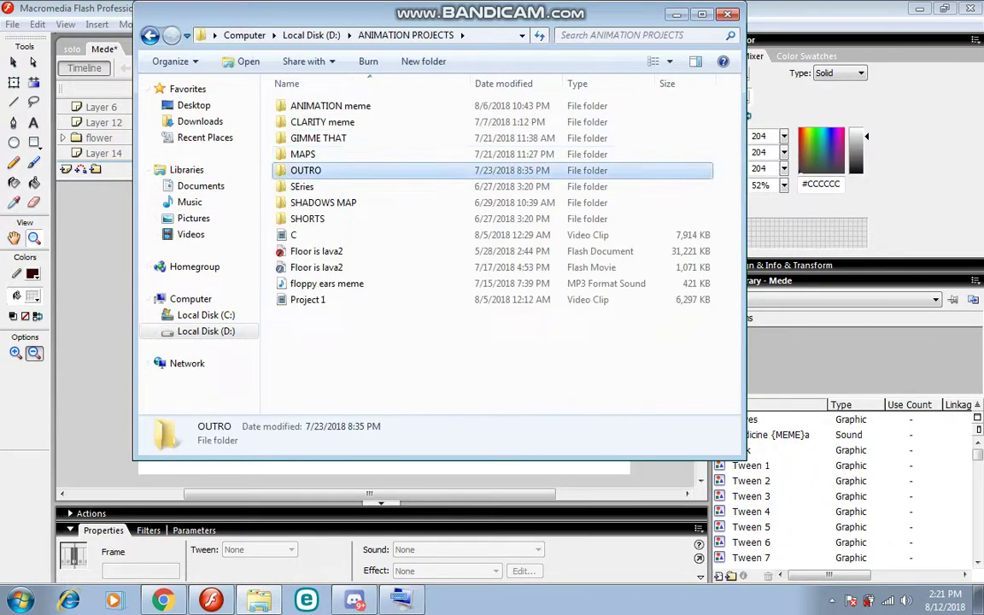
double_click(290, 167)
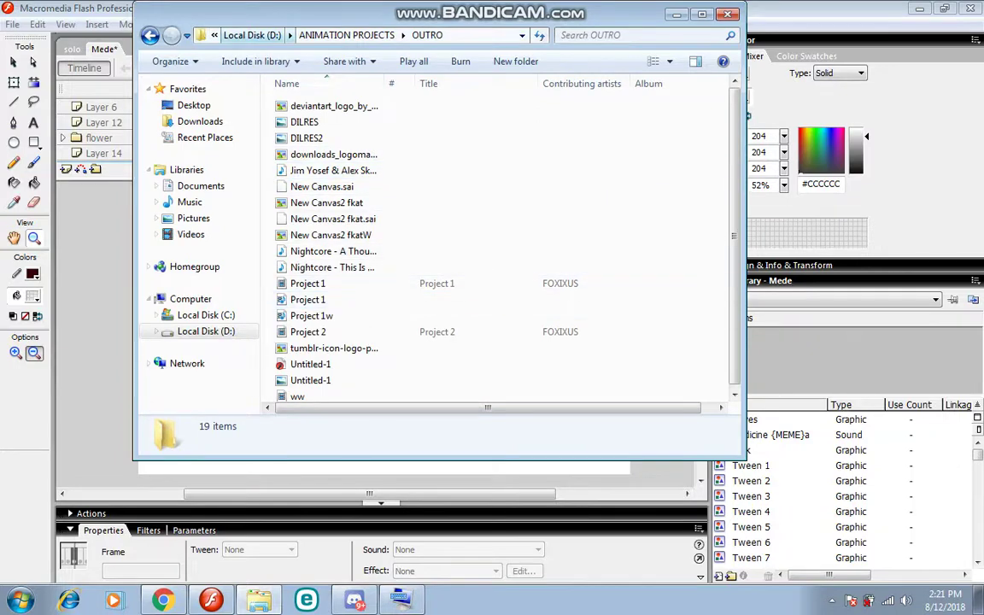
Look inside the SEries folder of ANIMATION PROJECTS and return to the ANIMATION PROJECTS folder.
left_click(252, 35)
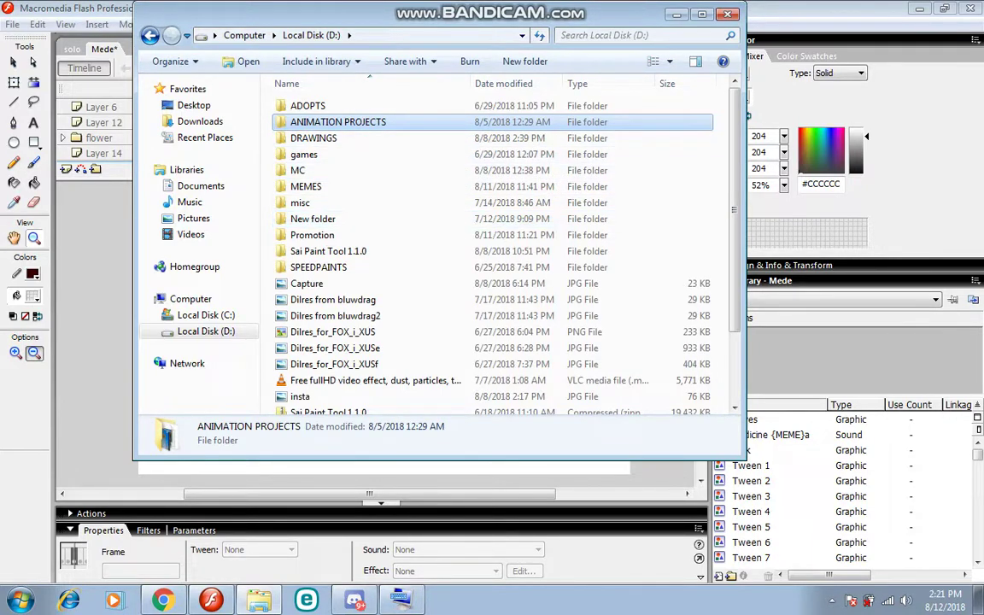
double_click(337, 122)
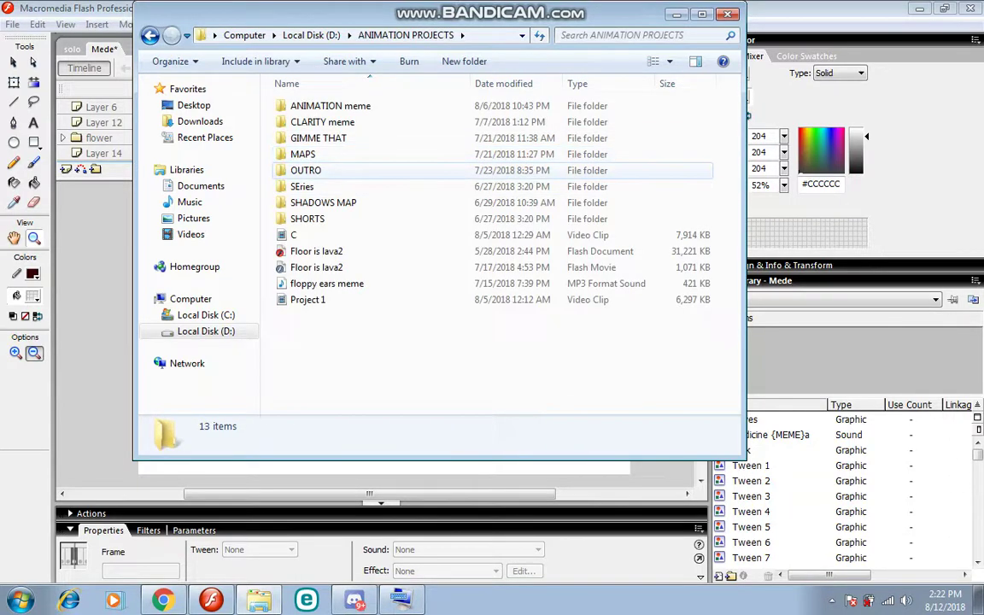
double_click(301, 186)
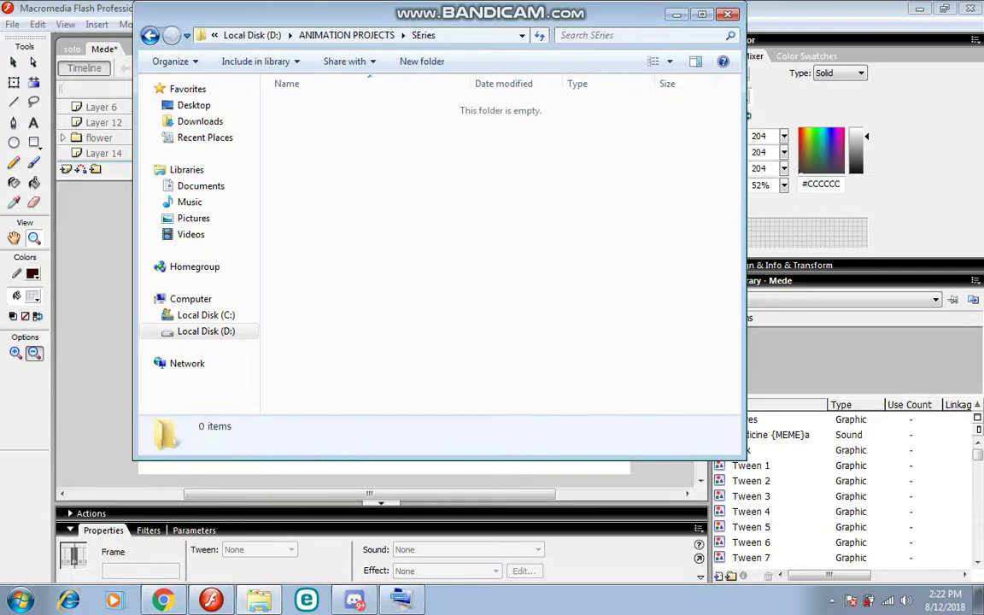
left_click(252, 35)
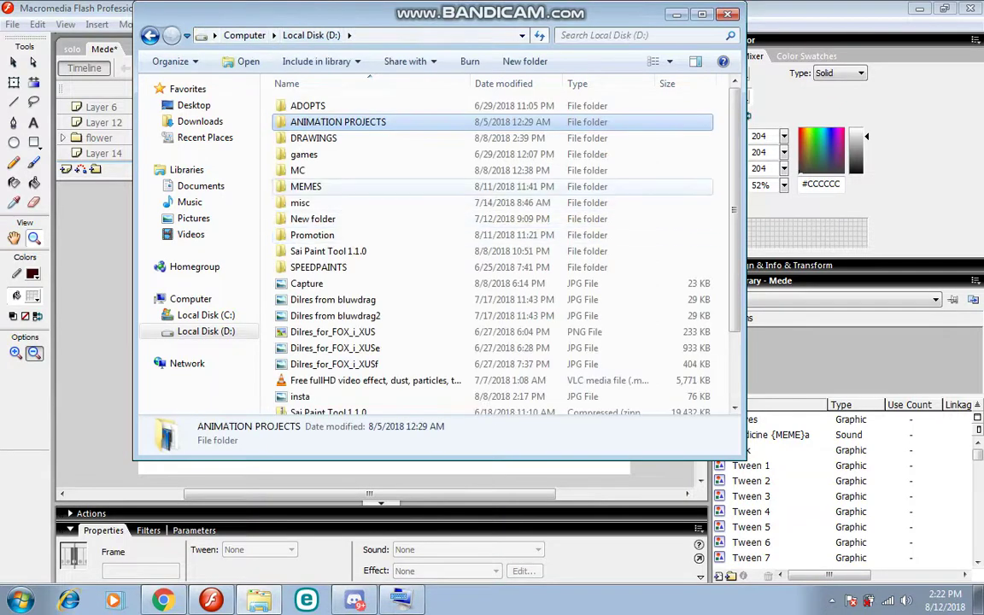
double_click(337, 121)
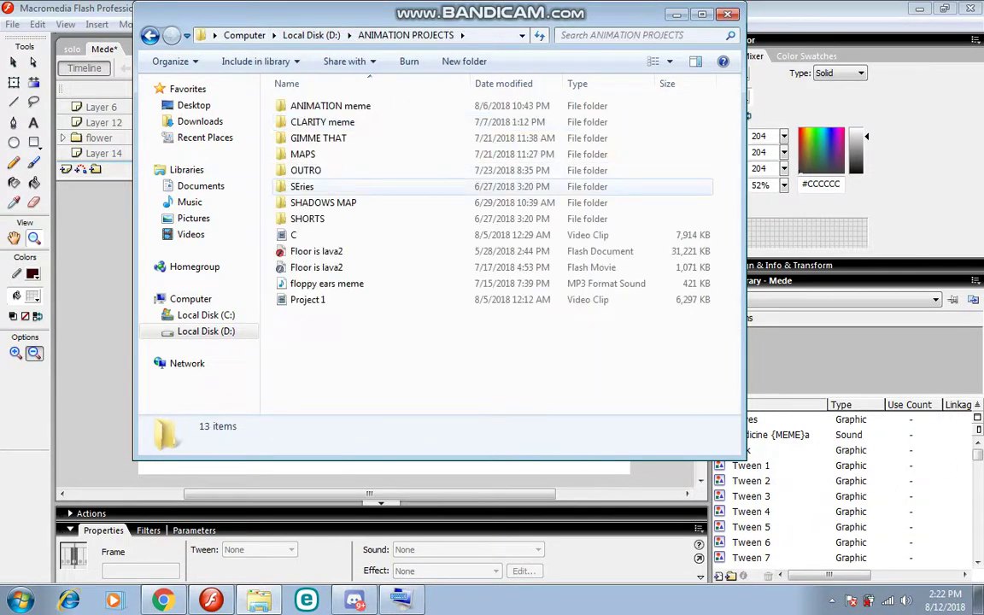
Open the SCENE1 Flash document from the GIMME THAT folder.
left_click(317, 138)
double_click(318, 138)
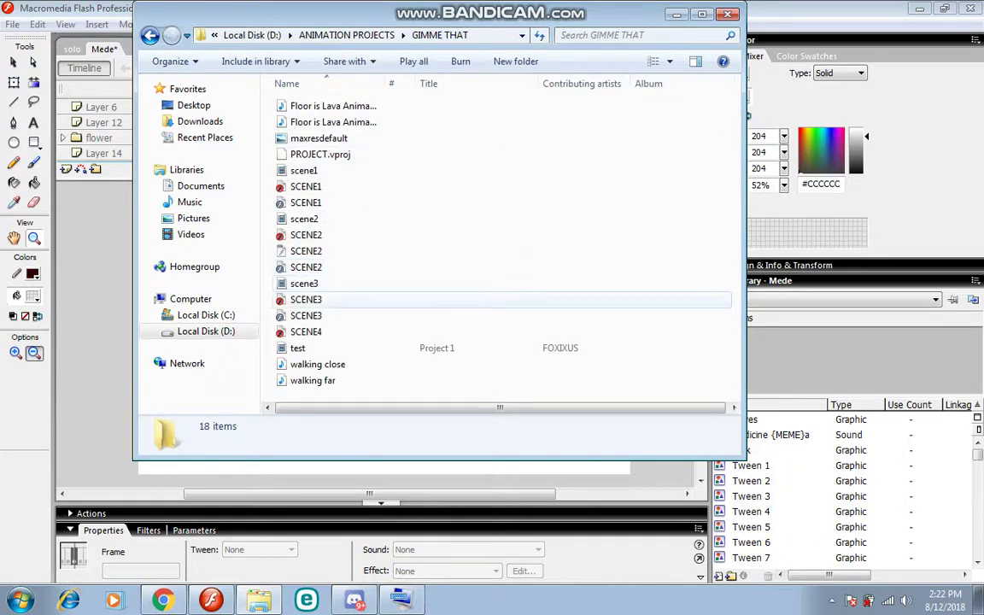
left_click(305, 187)
double_click(306, 186)
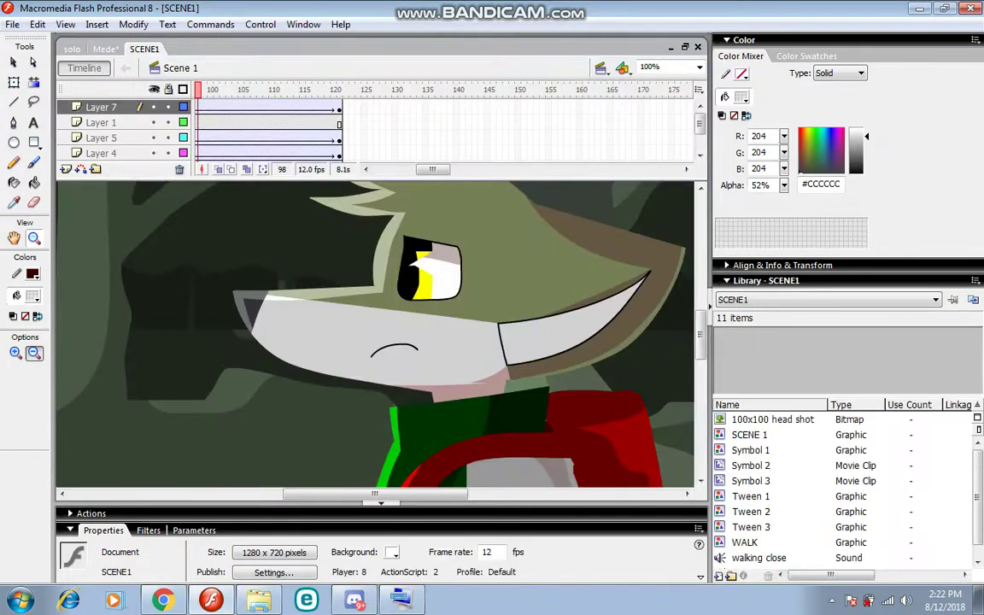
View the SCENE1 stage at 25%, test the movie in the player window and close the preview.
left_click(292, 318)
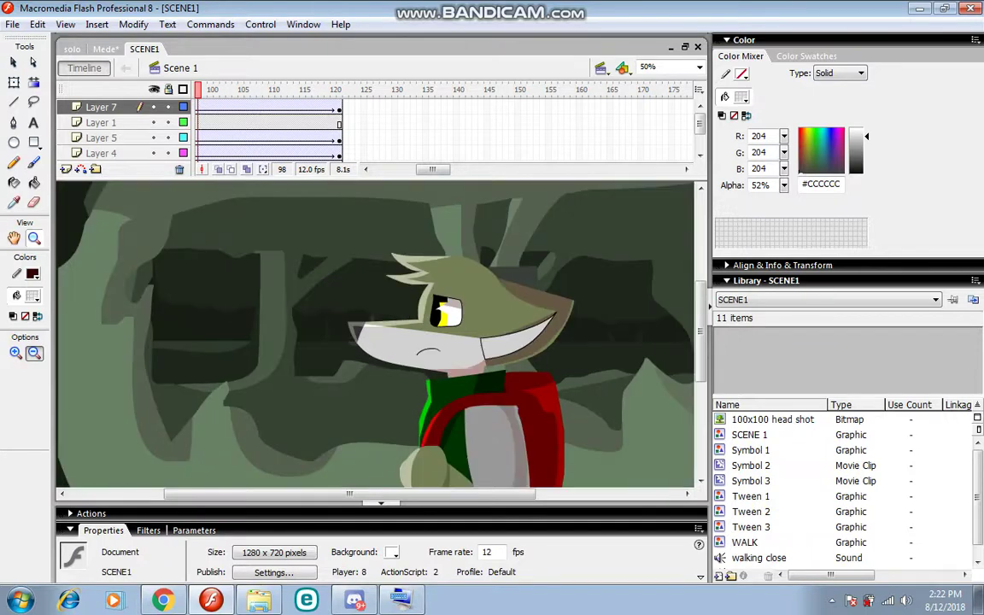
key("ctrl+minus")
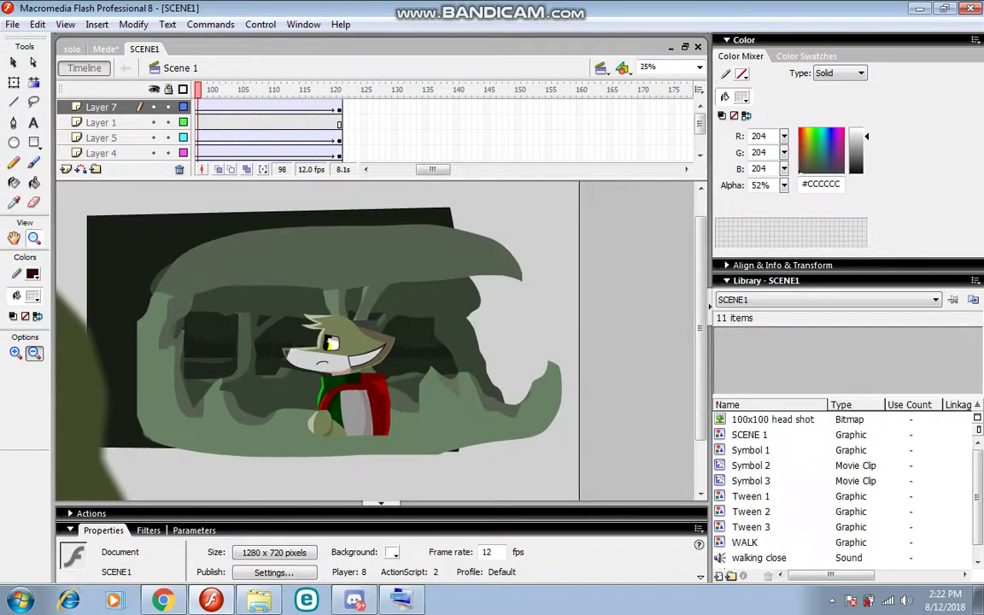
key("ctrl+Return")
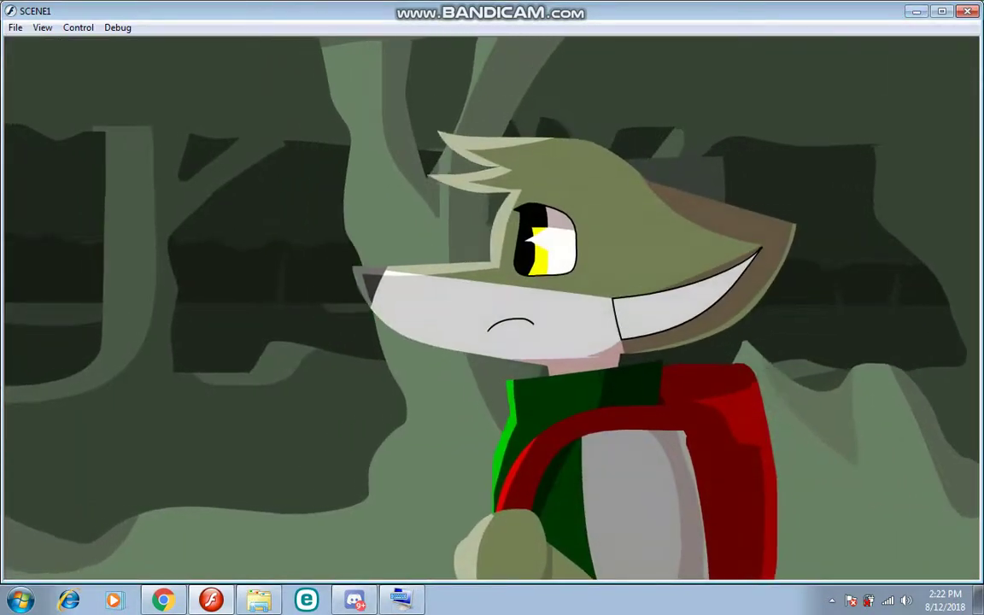
key("ctrl+w")
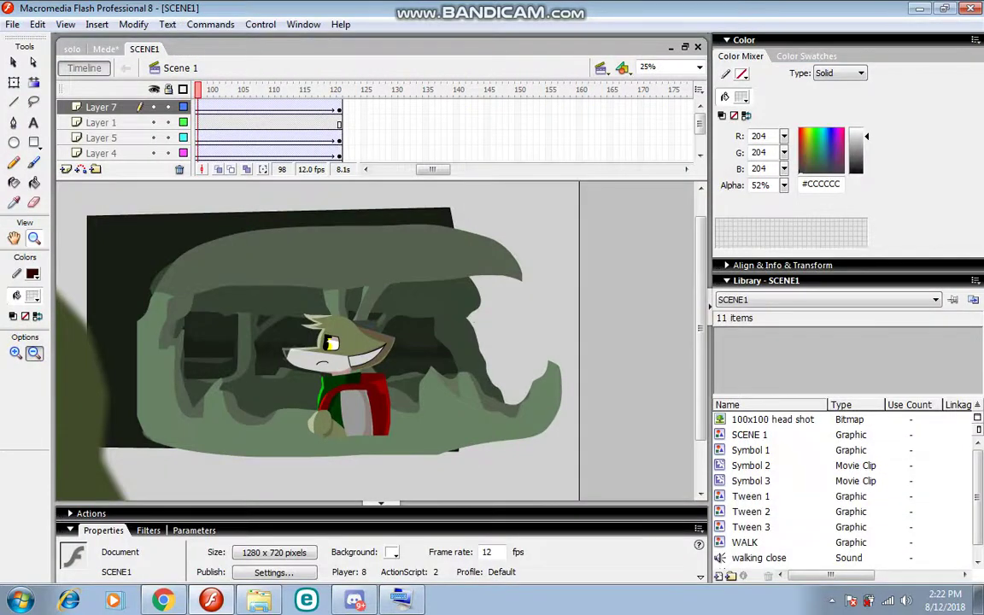
Close all open Flash documents without saving the changes to Mede.
right_click(144, 53)
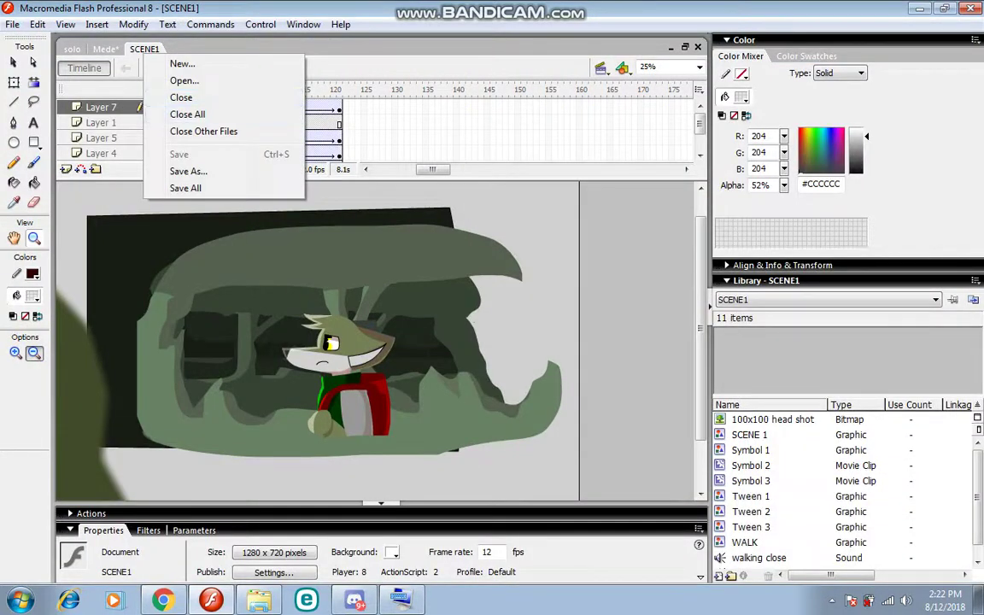
left_click(188, 115)
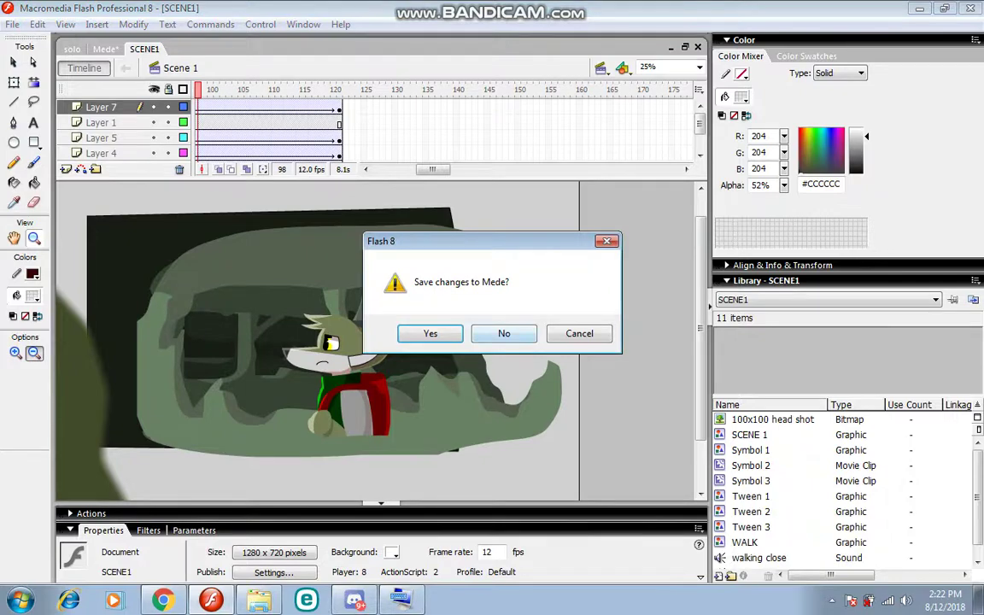
left_click(504, 333)
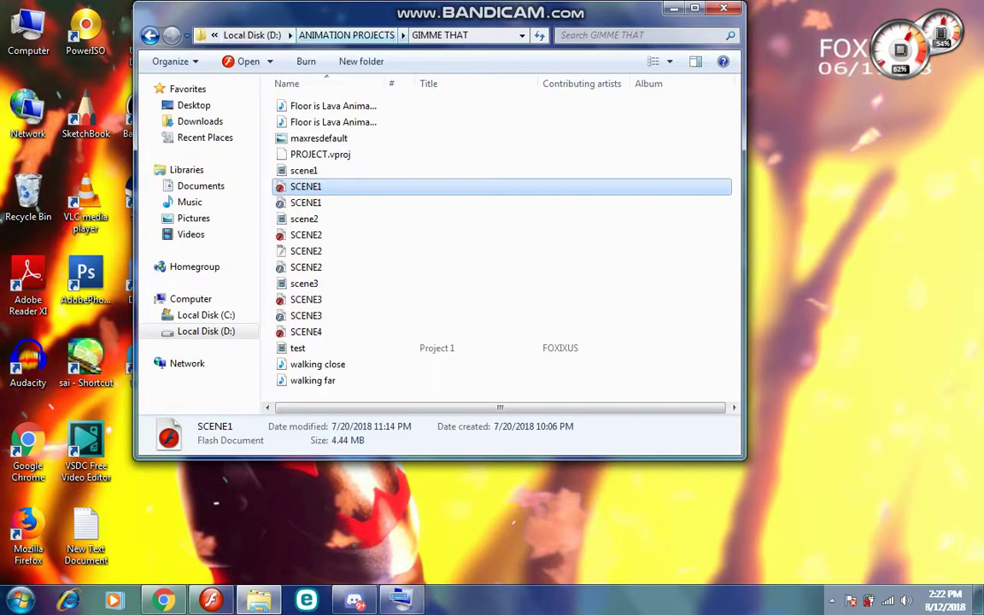
Go back to the OUTRO folder and play its Project 1 QuickTime movie in VLC media player.
left_click(347, 35)
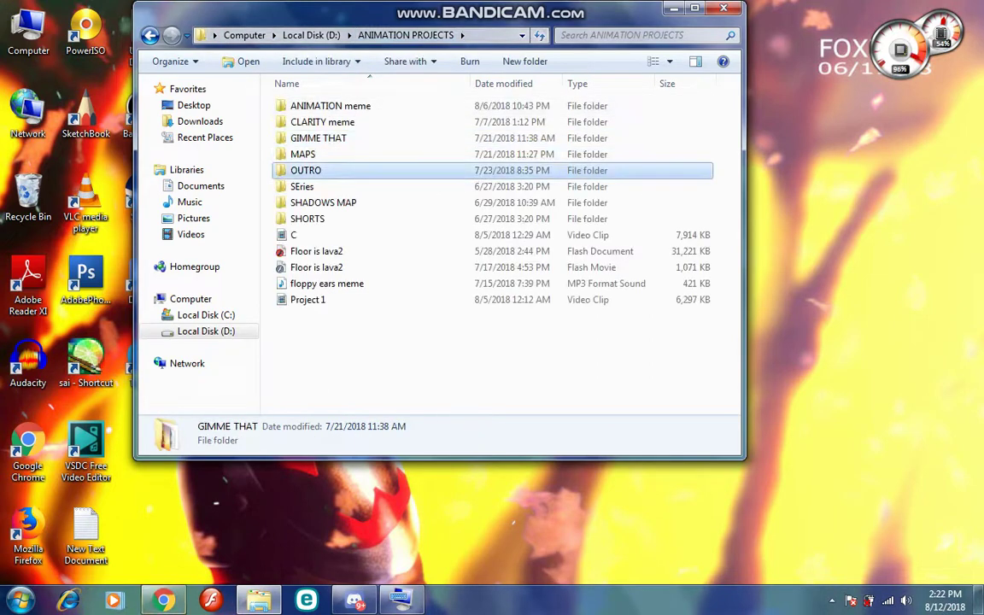
double_click(299, 165)
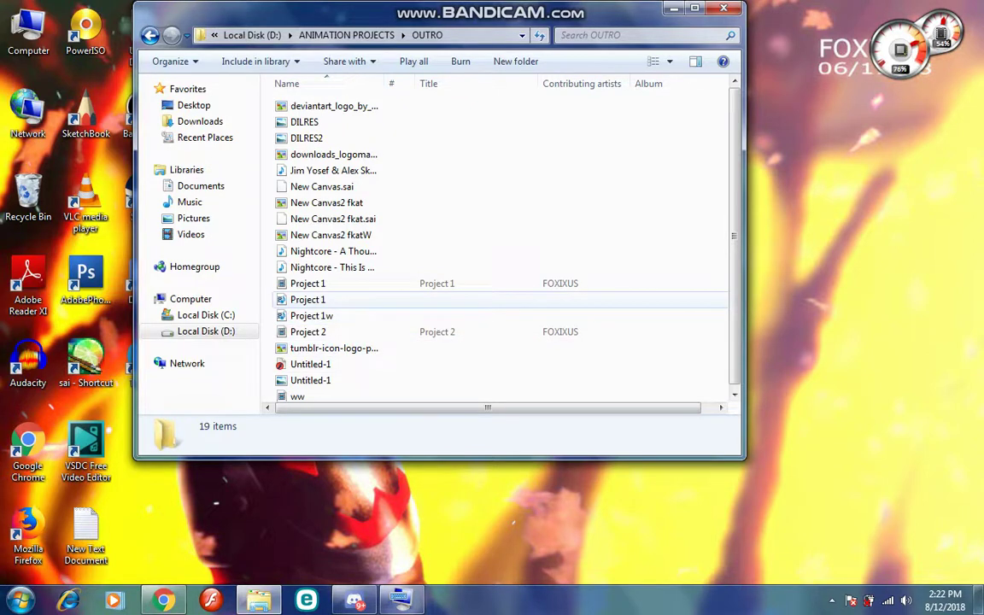
left_click(330, 300)
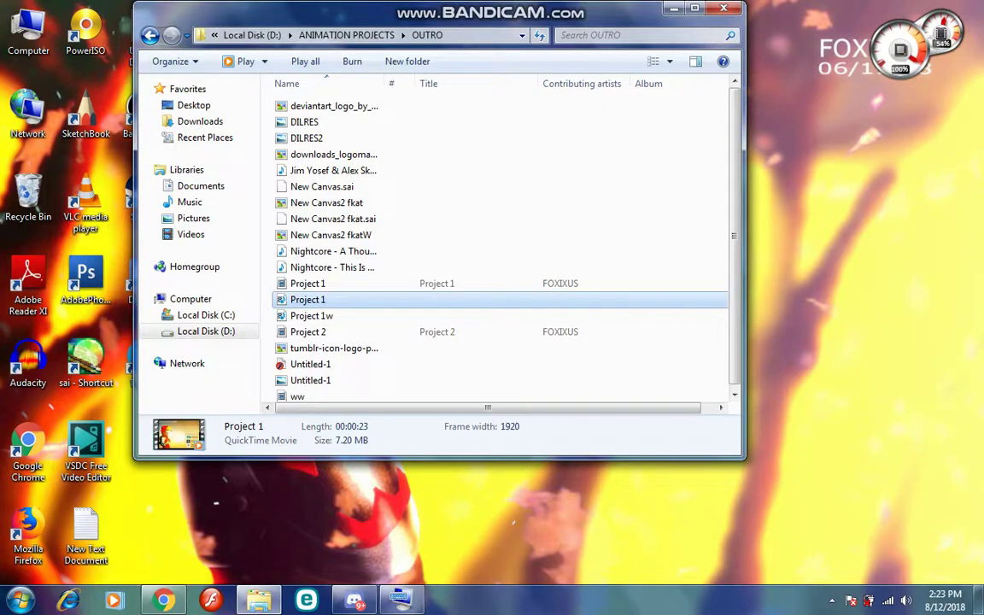
right_click(347, 301)
mouse_move(410, 345)
left_click(559, 345)
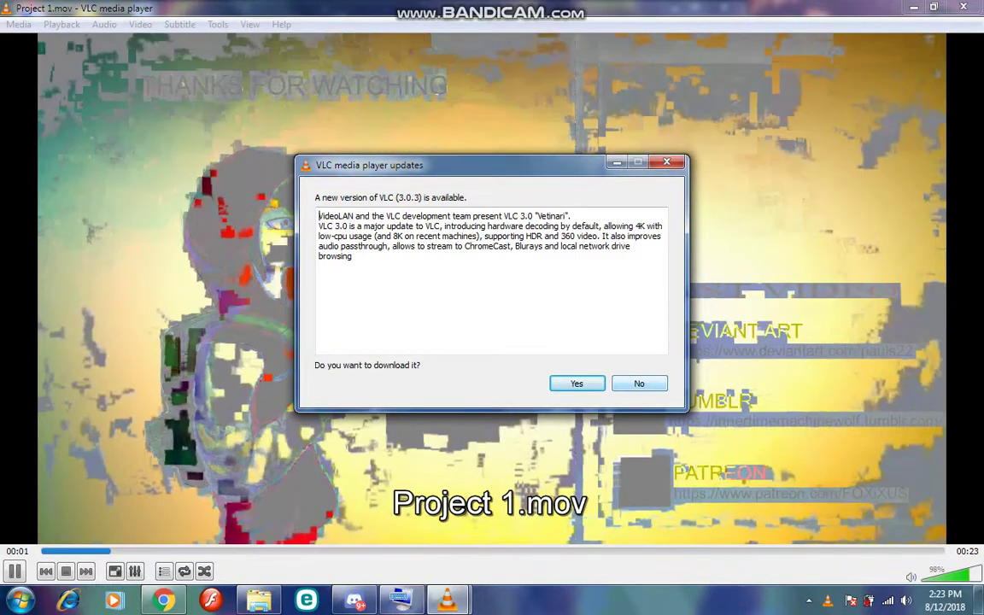
Decline the VLC update, then pause the Project 1 movie and close the player.
left_click(639, 384)
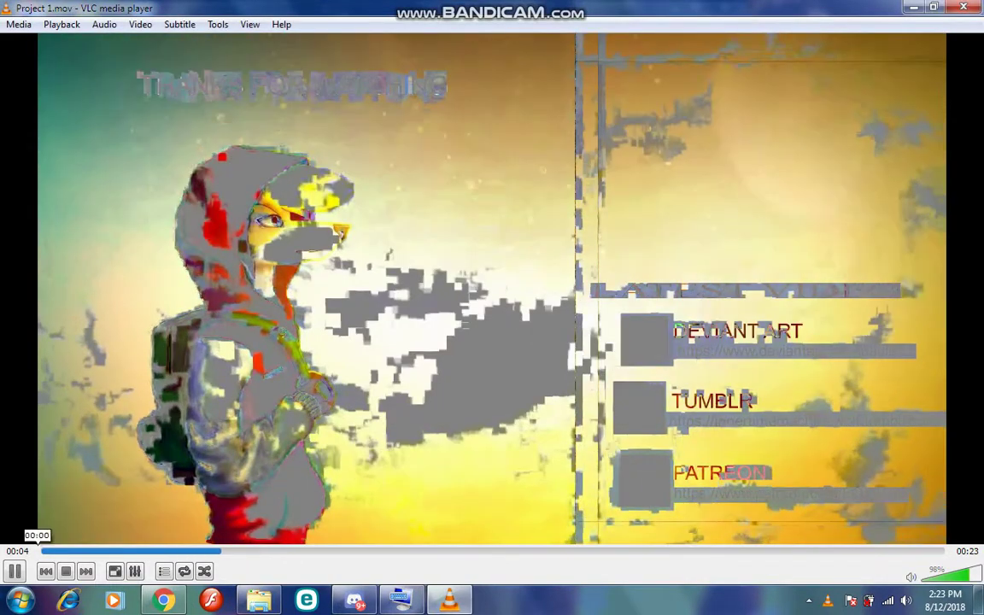
left_click(14, 571)
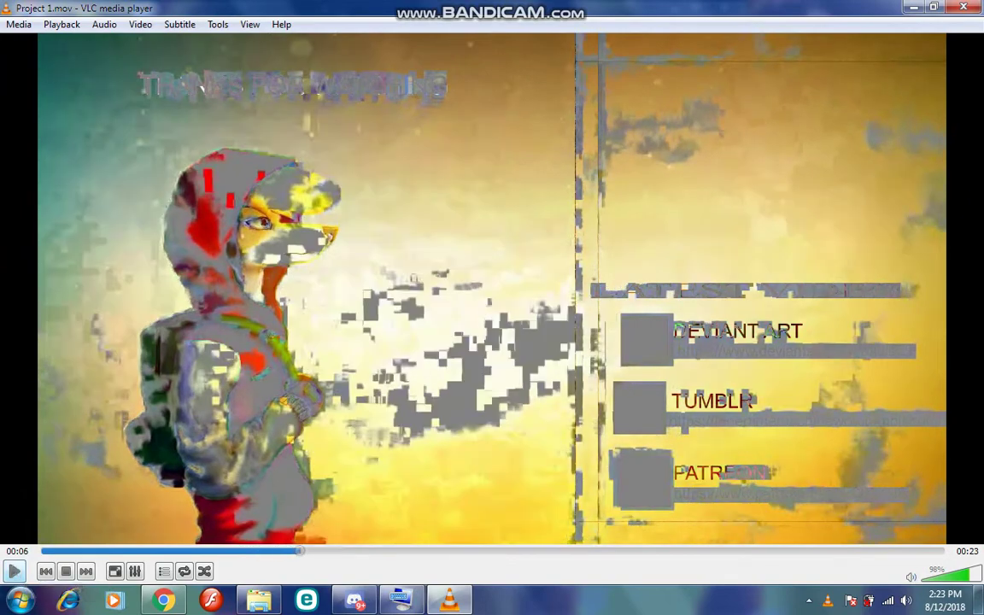
left_click(964, 7)
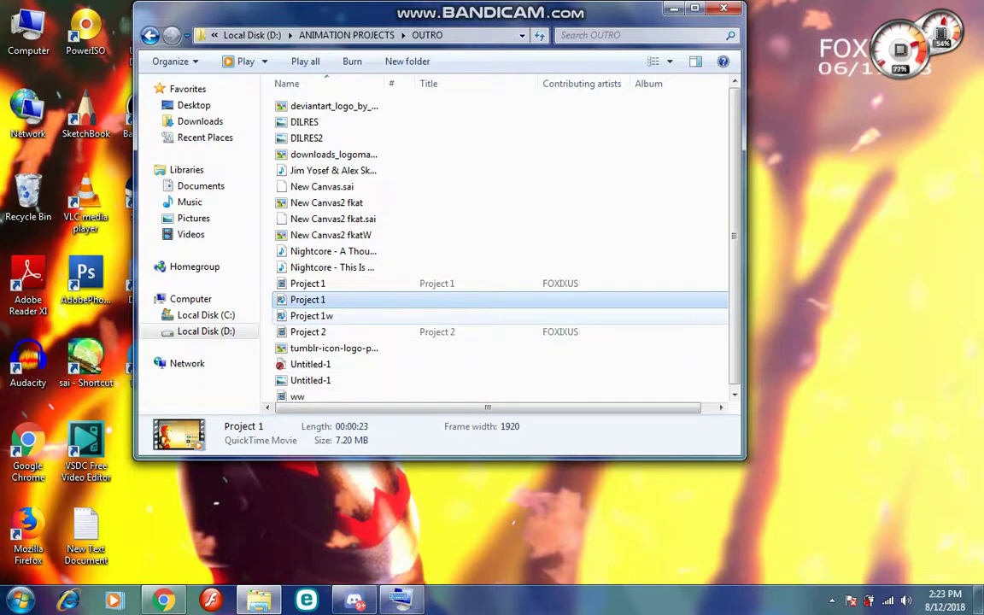
left_click(311, 315)
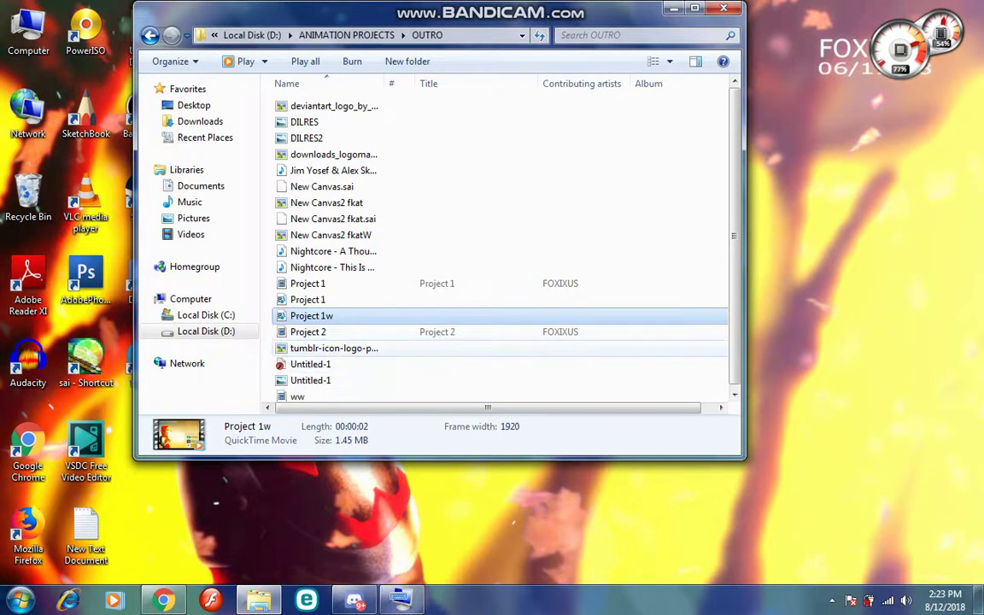
right_click(287, 317)
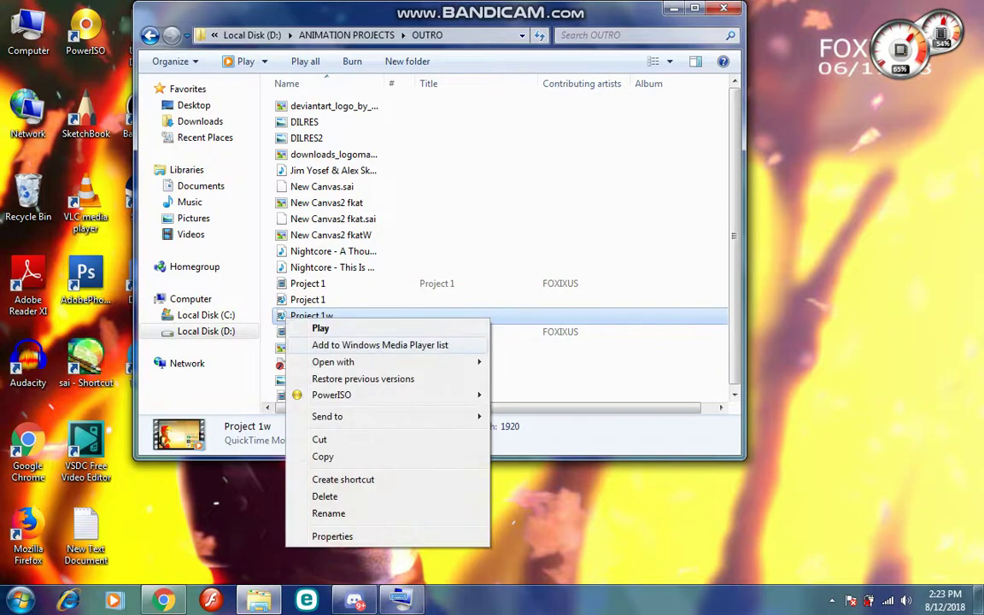
mouse_move(333, 361)
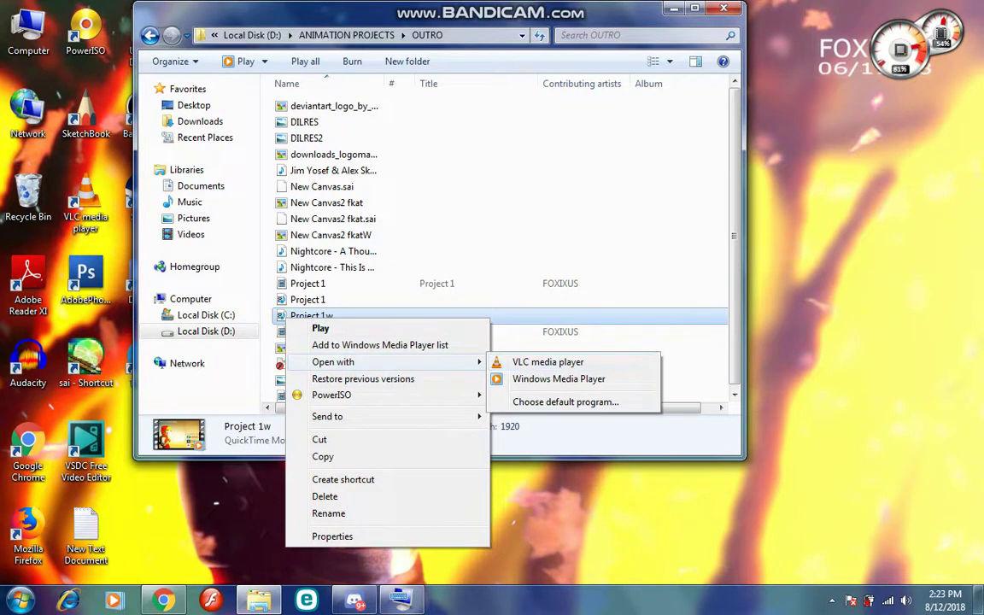
Play the Project 1 video clip in VLC media player and close the player.
right_click(319, 283)
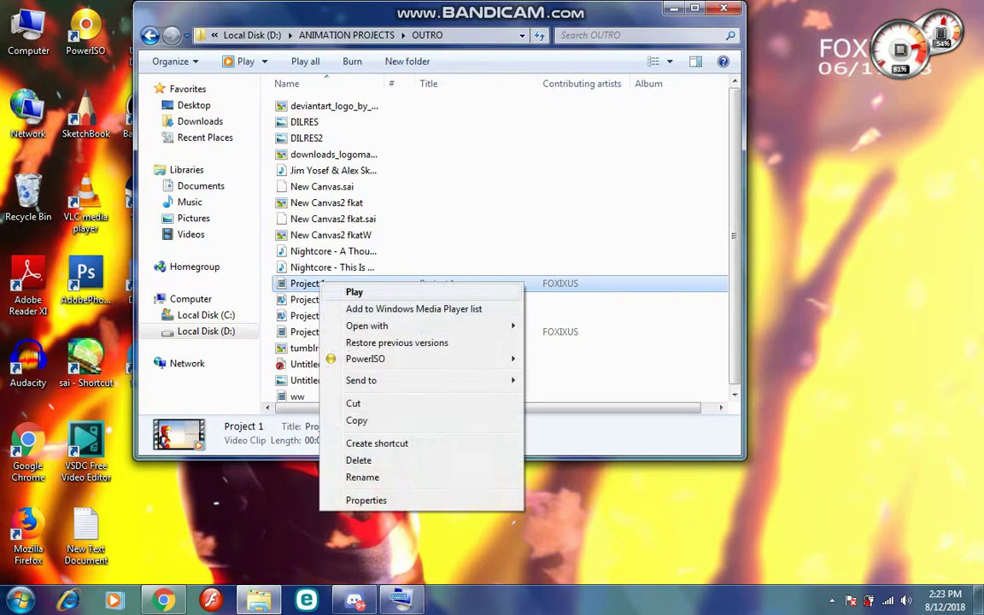
mouse_move(410, 325)
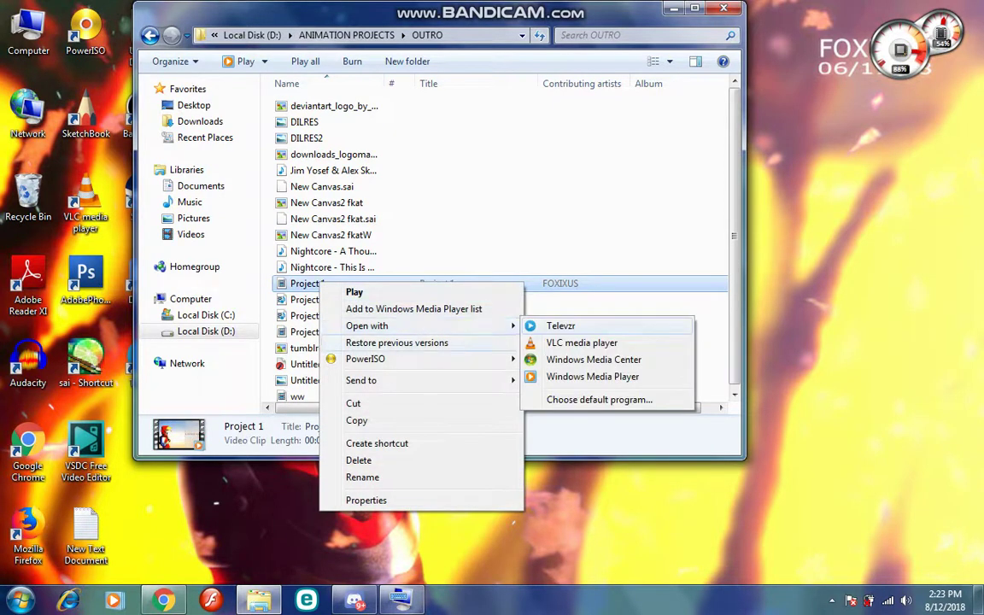
left_click(582, 343)
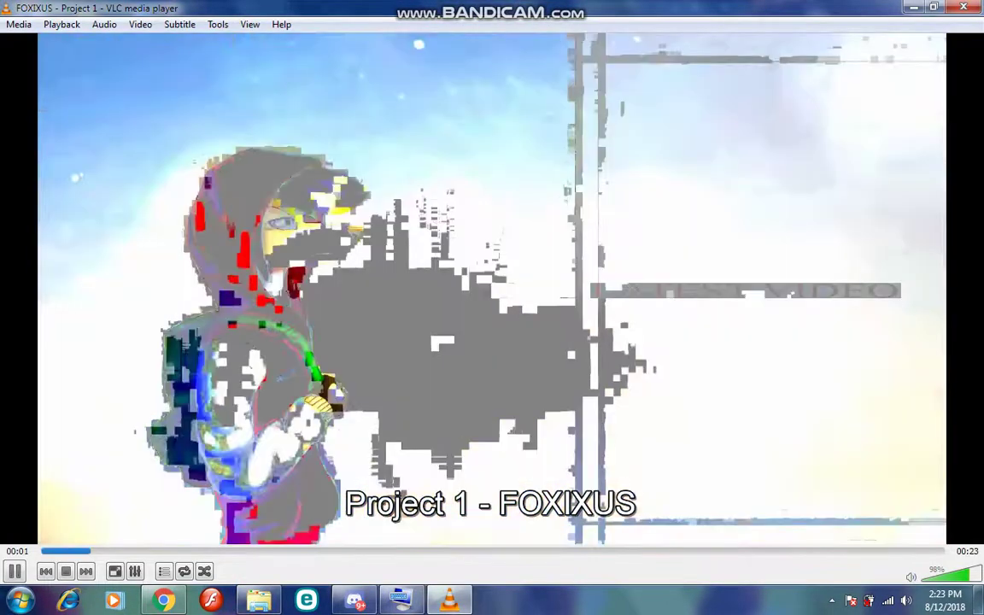
key("alt+F4")
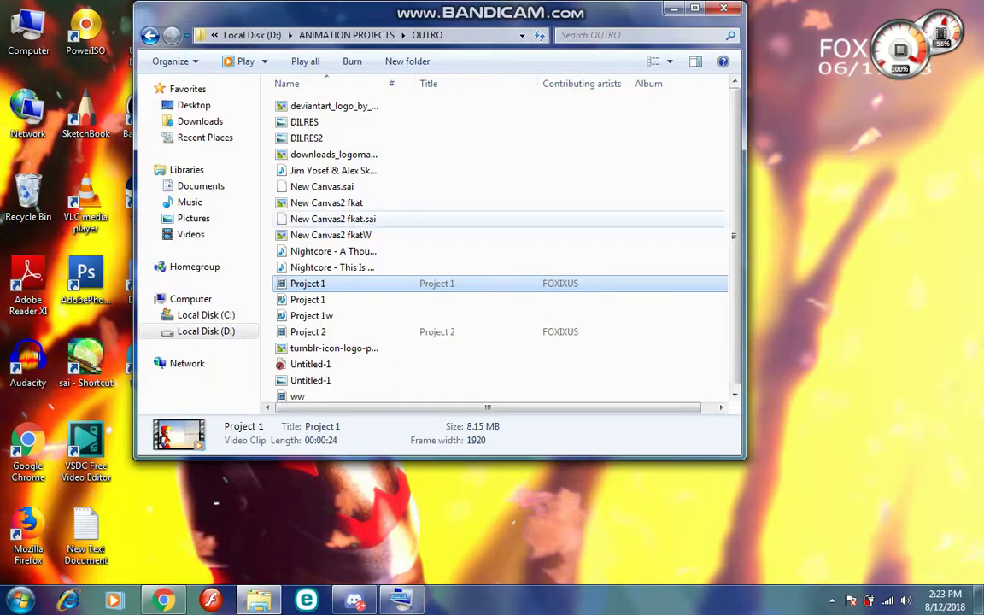
Open the Project 1 video clip with Windows Media Player.
right_click(373, 288)
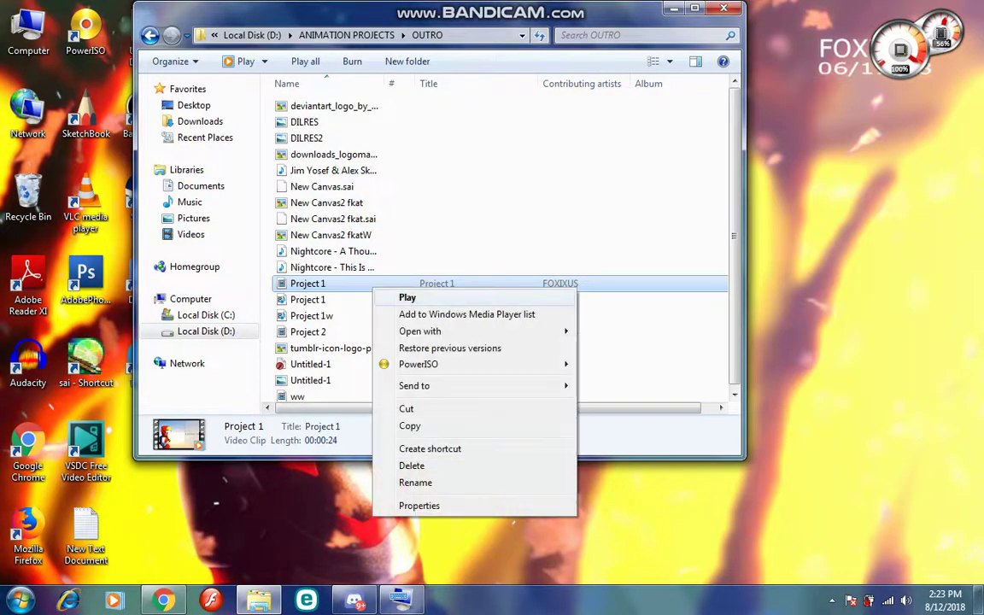
mouse_move(462, 331)
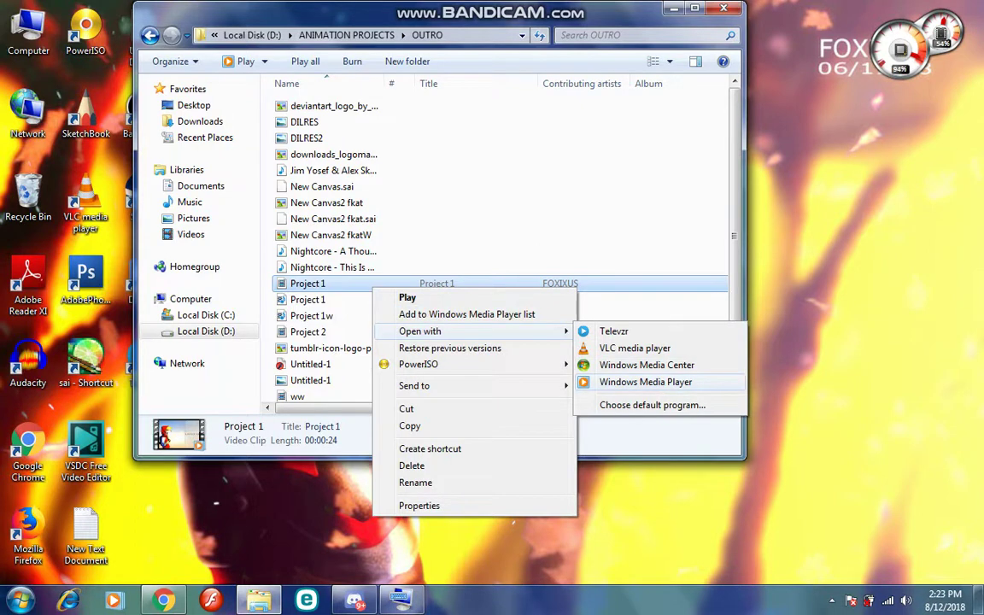
left_click(646, 382)
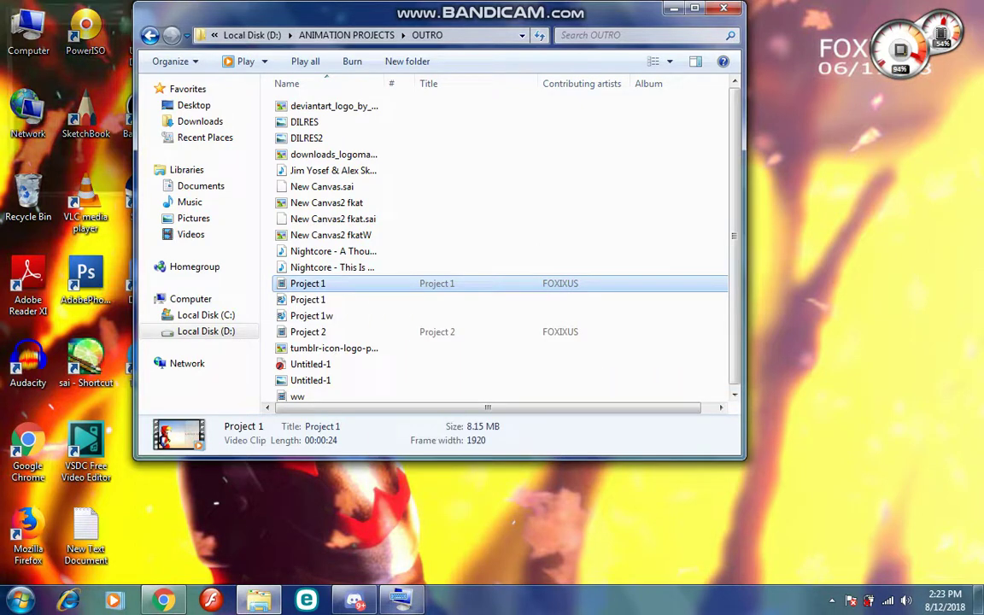